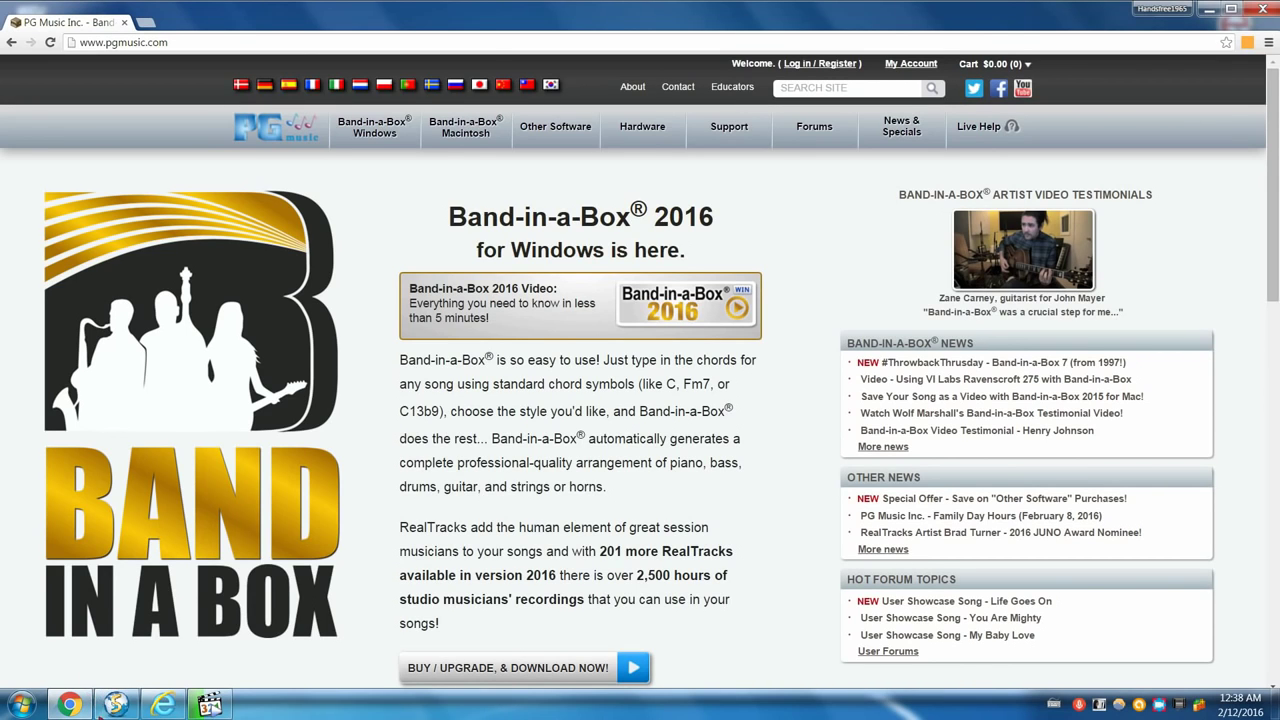
Bring the Dragon Professional Individual product page window to the front from the taskbar
left_click(116, 705)
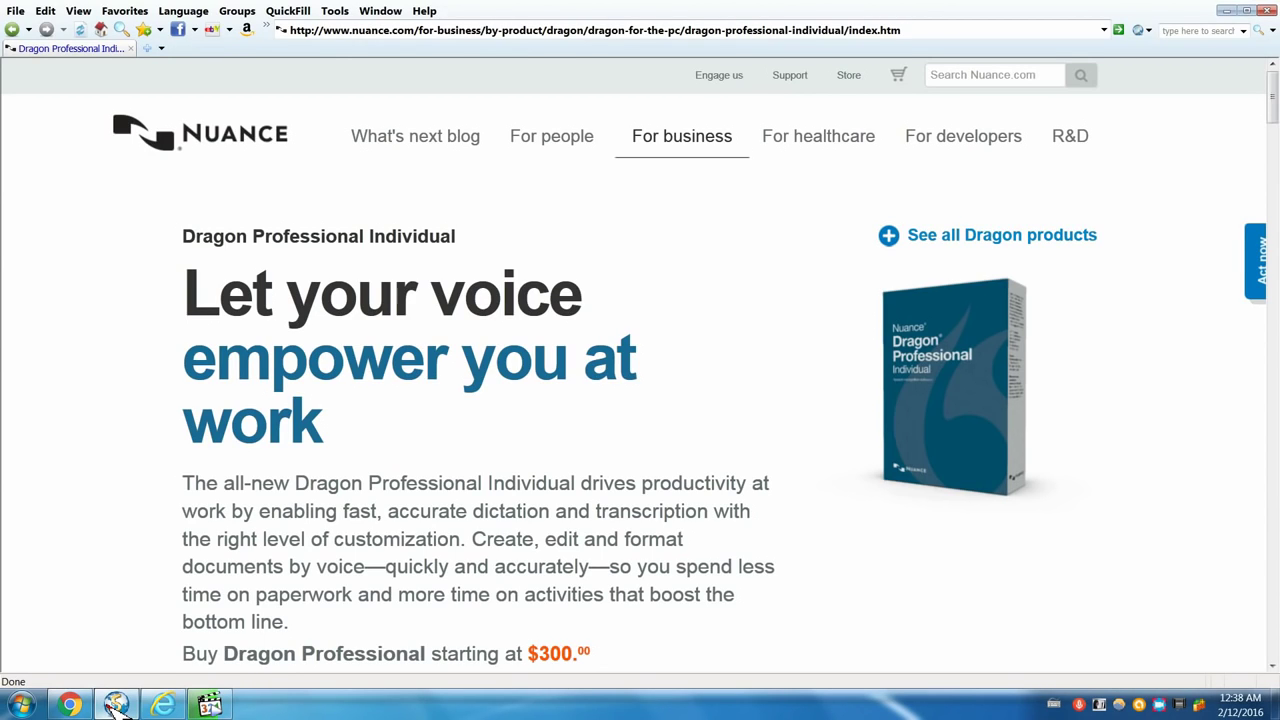
Switch windows from the taskbar, leaving the Dragon Professional page behind
left_click(163, 705)
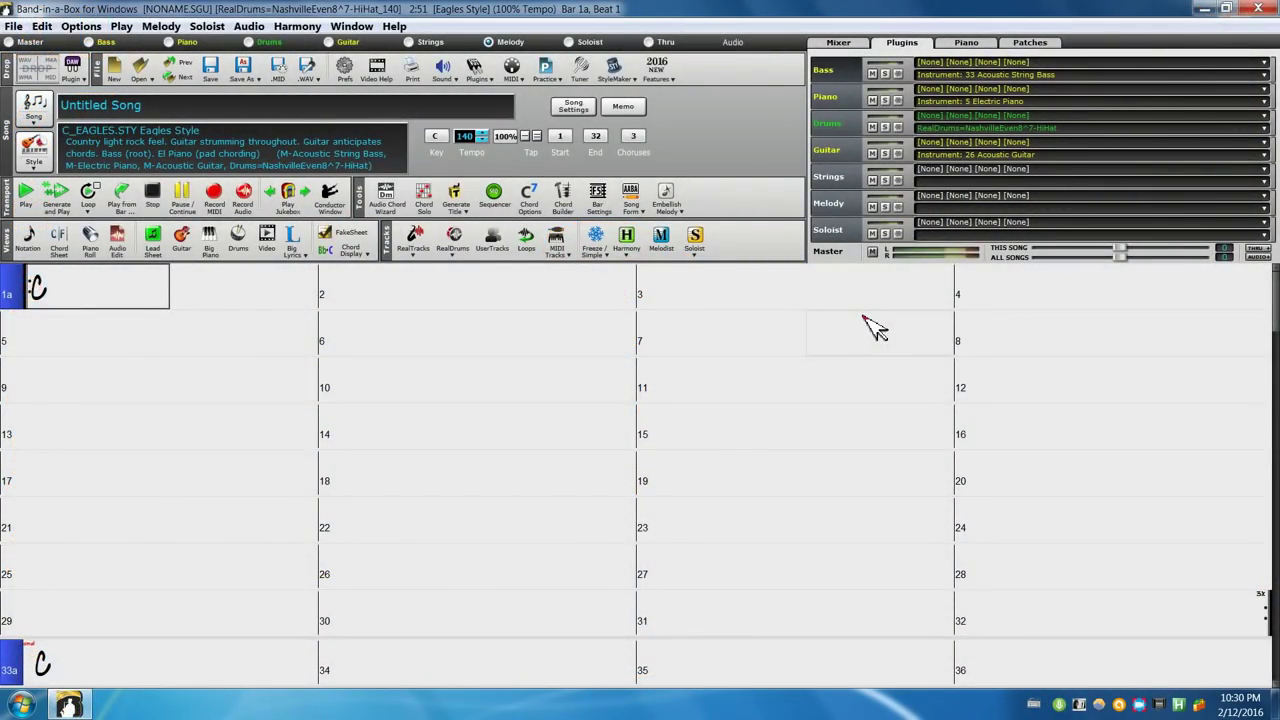
Use the Melodist (Shift+F5) to generate chords and melody in Gbm, creating 'Unreasonably Sophisticated'
key("shift+F5")
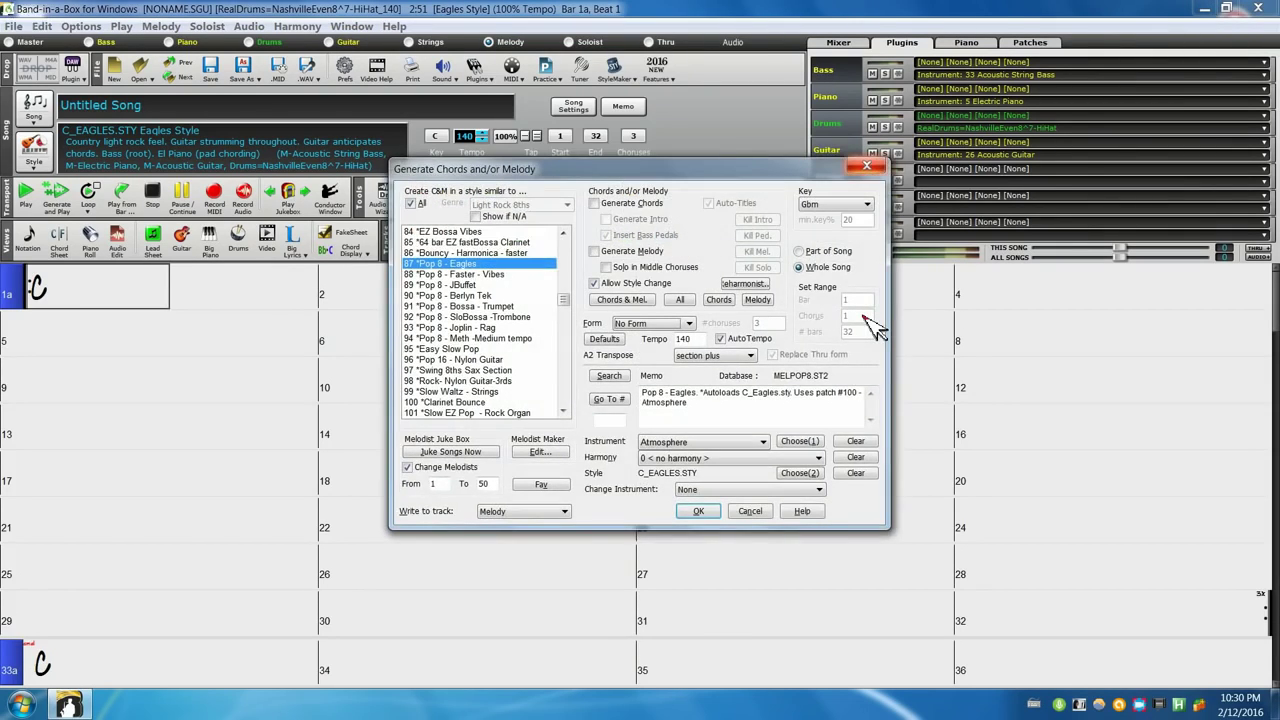
left_click(868, 205)
key("Down")
key("Down")
key("Down")
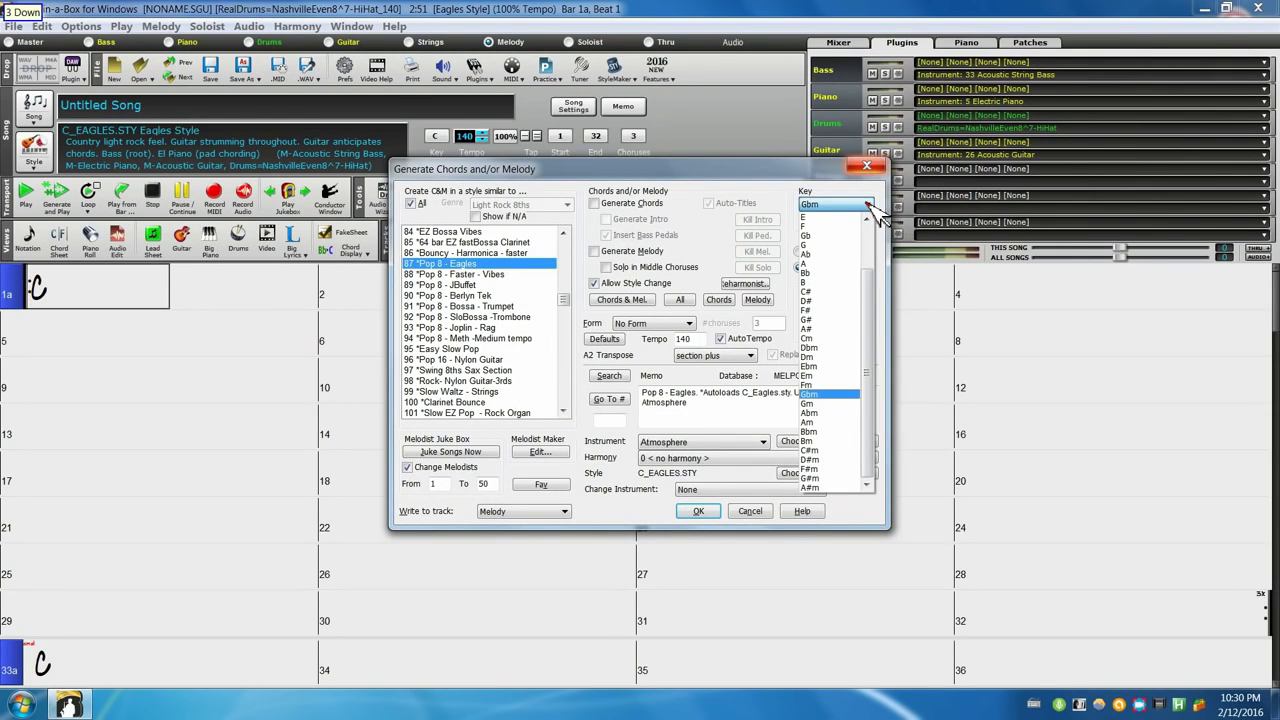
key("Return")
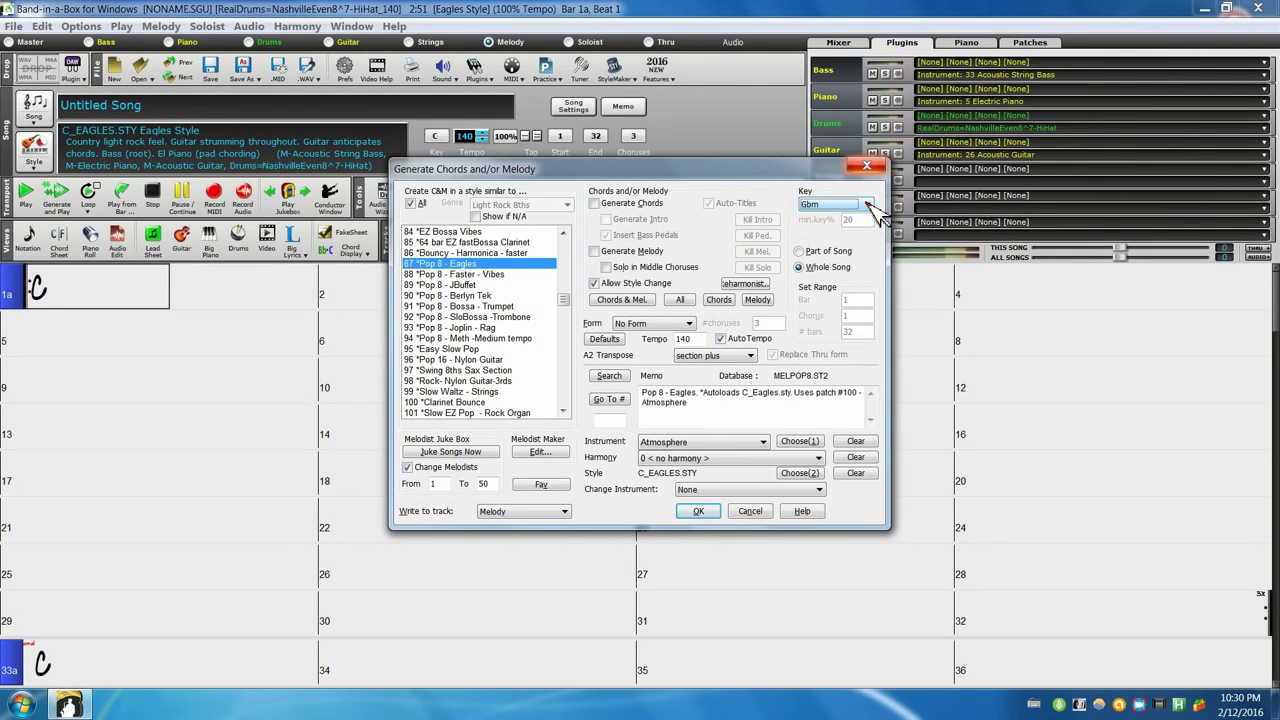
key("alt+c")
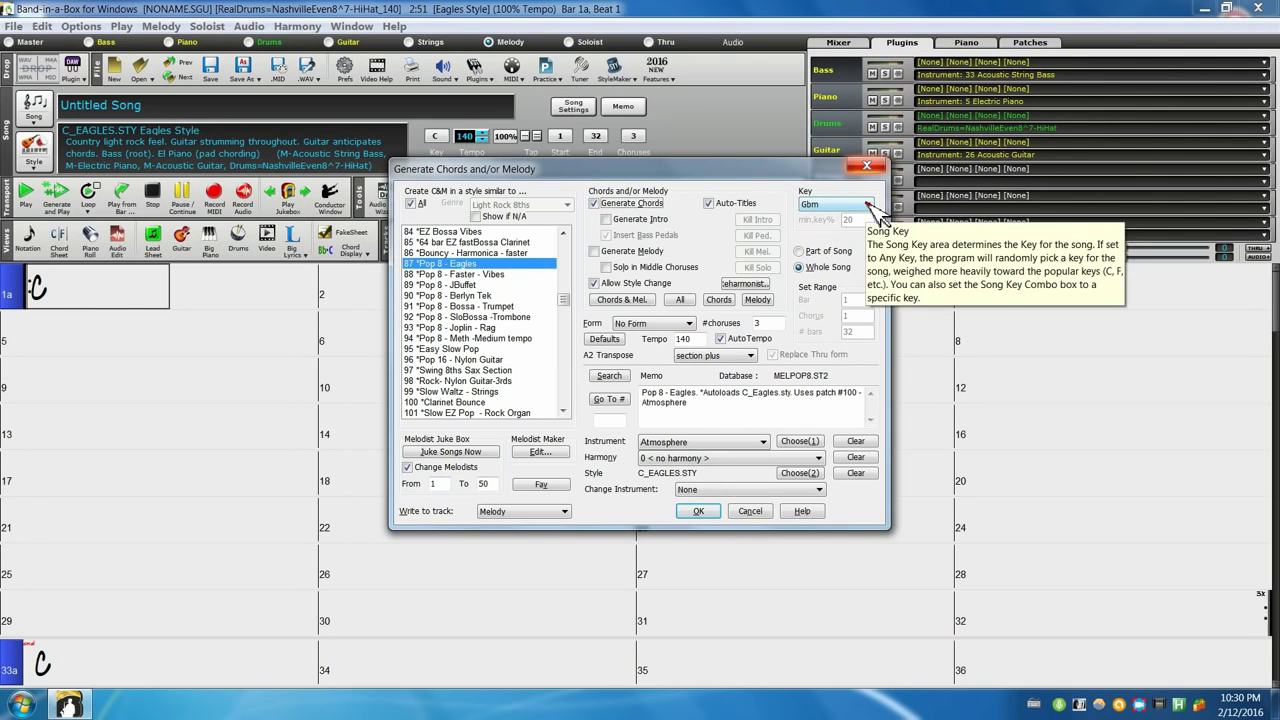
key("alt+m")
key("Return")
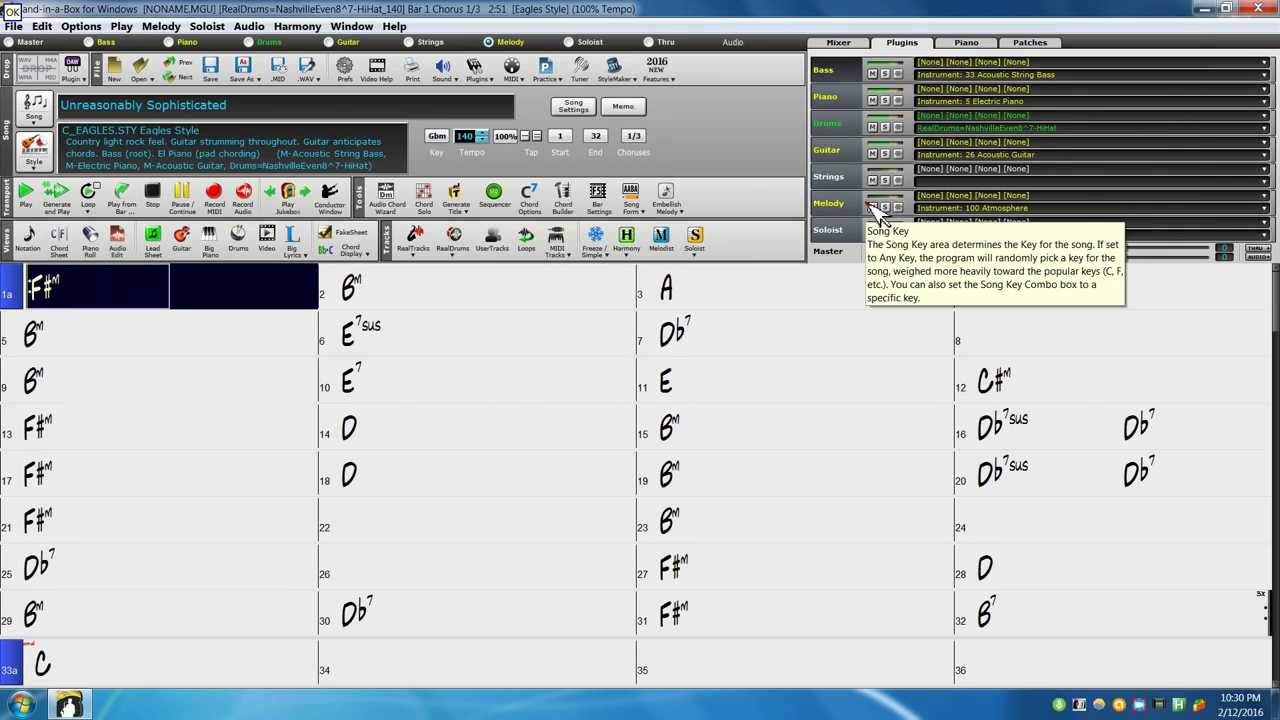
Stop playback, set the tempo to 120 and reduce the song to one chorus
left_click(155, 196)
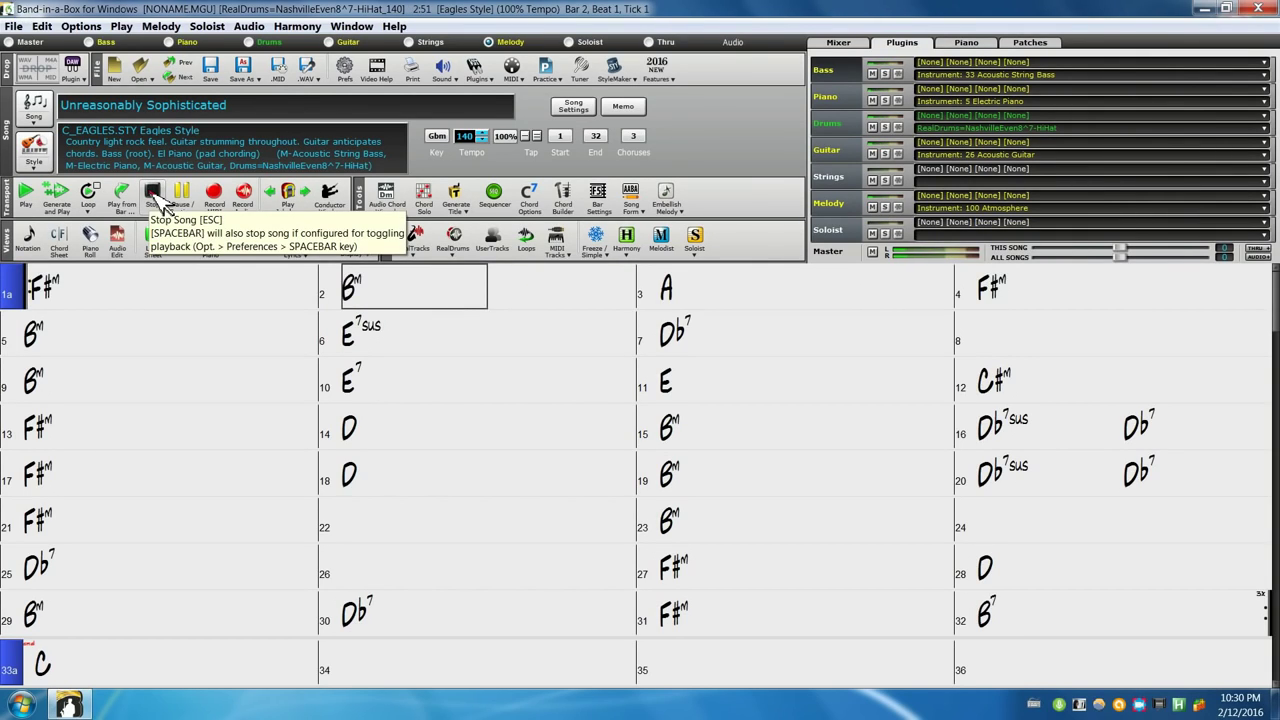
key("bracketleft")
key("bracketleft")
key("bracketleft")
key("Right")
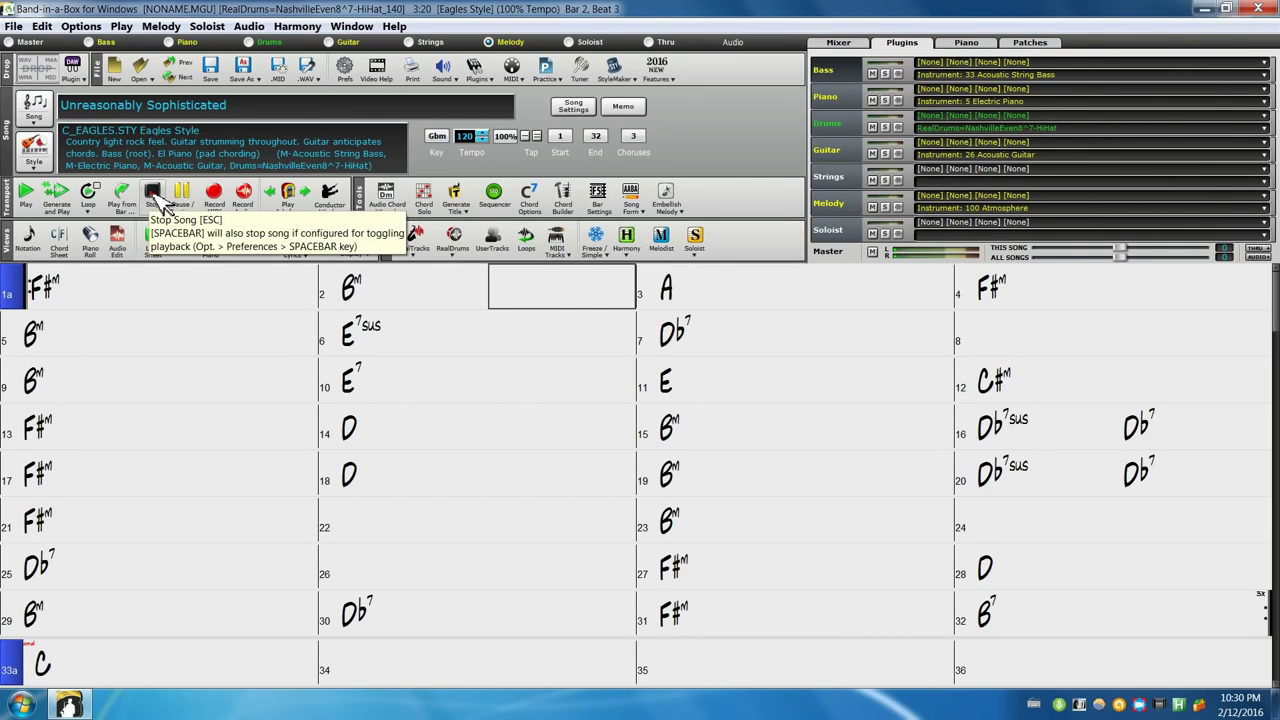
left_click(636, 139)
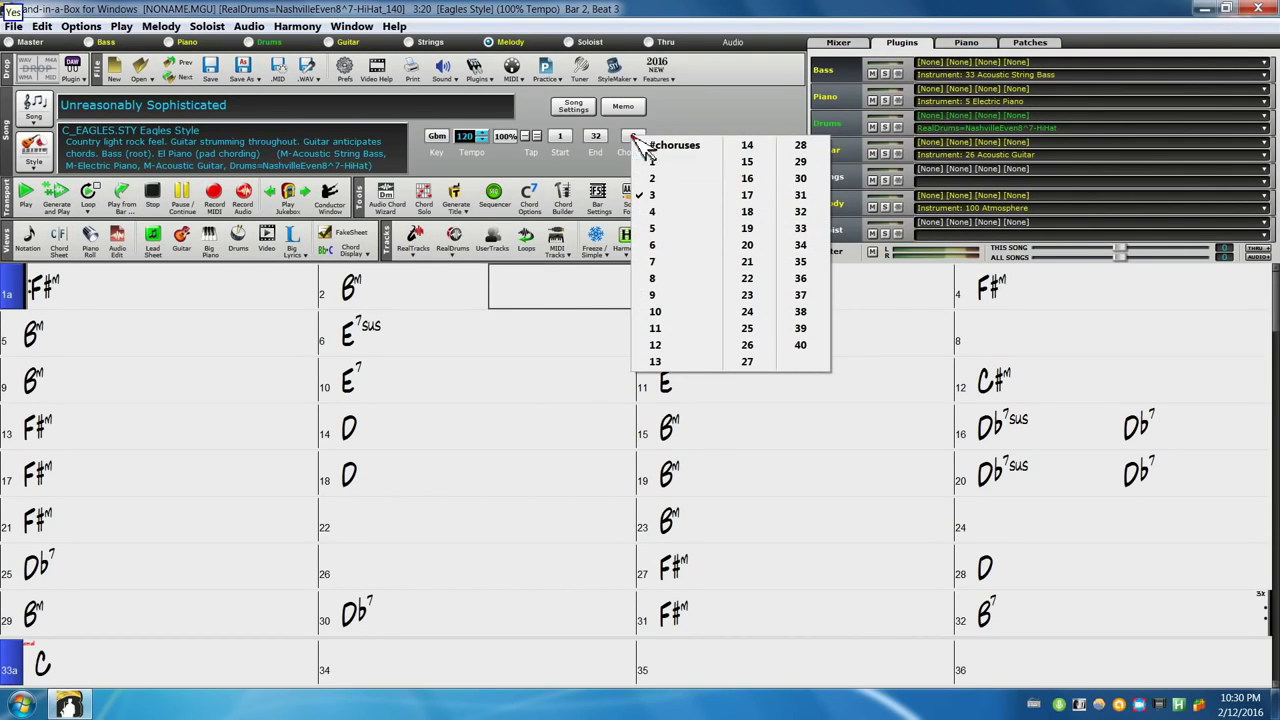
left_click(641, 158)
key("Return")
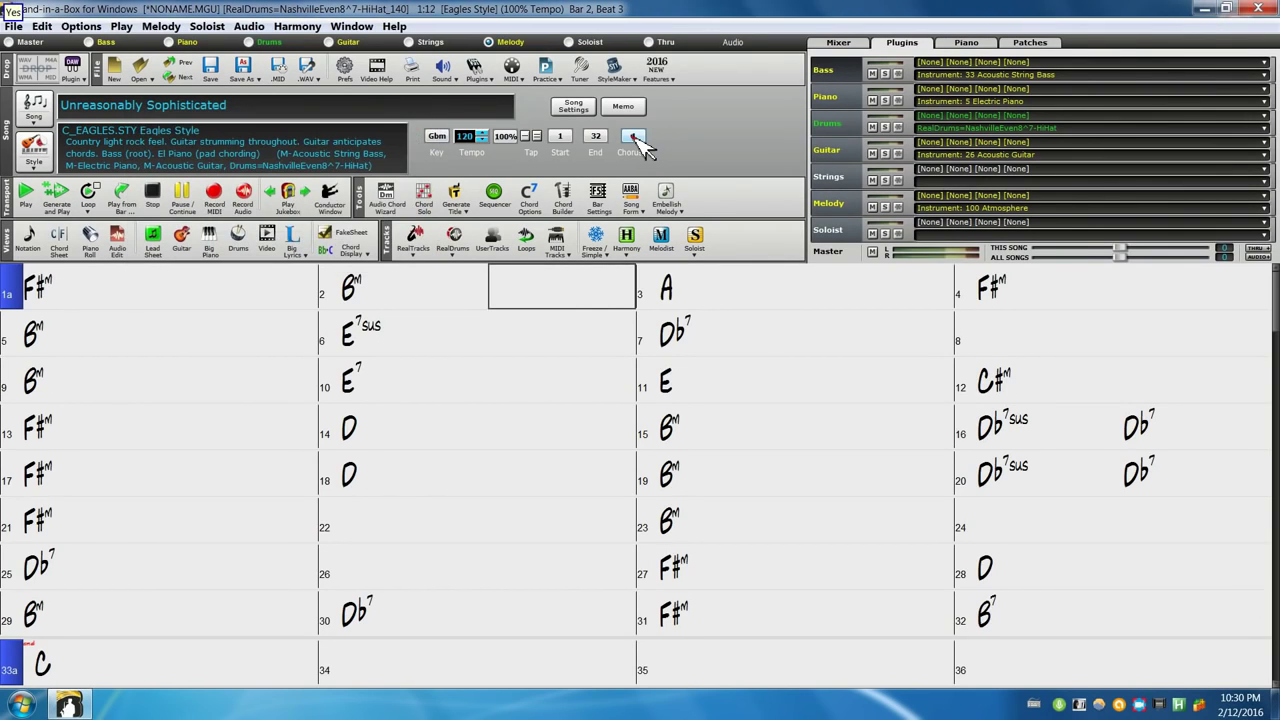
Delete bars 17 through 25 so the song ends at bar 23
left_click(85, 292)
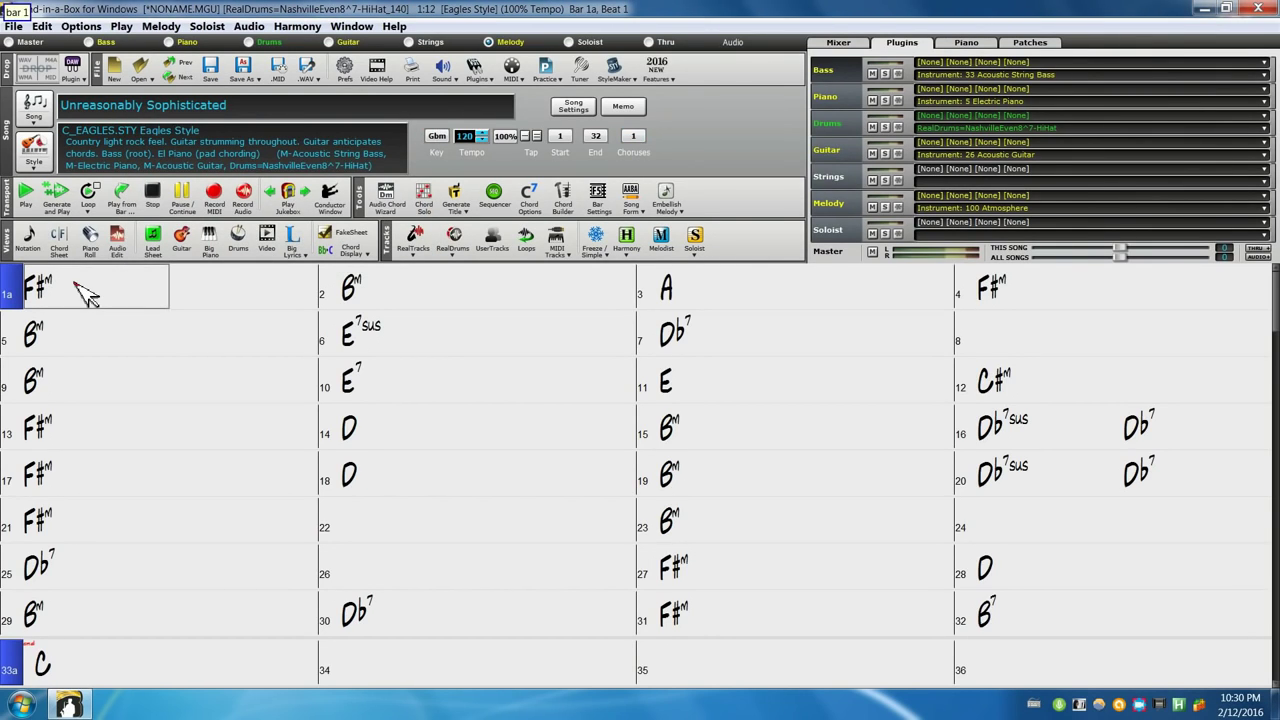
key("Down")
key("Down")
key("Down")
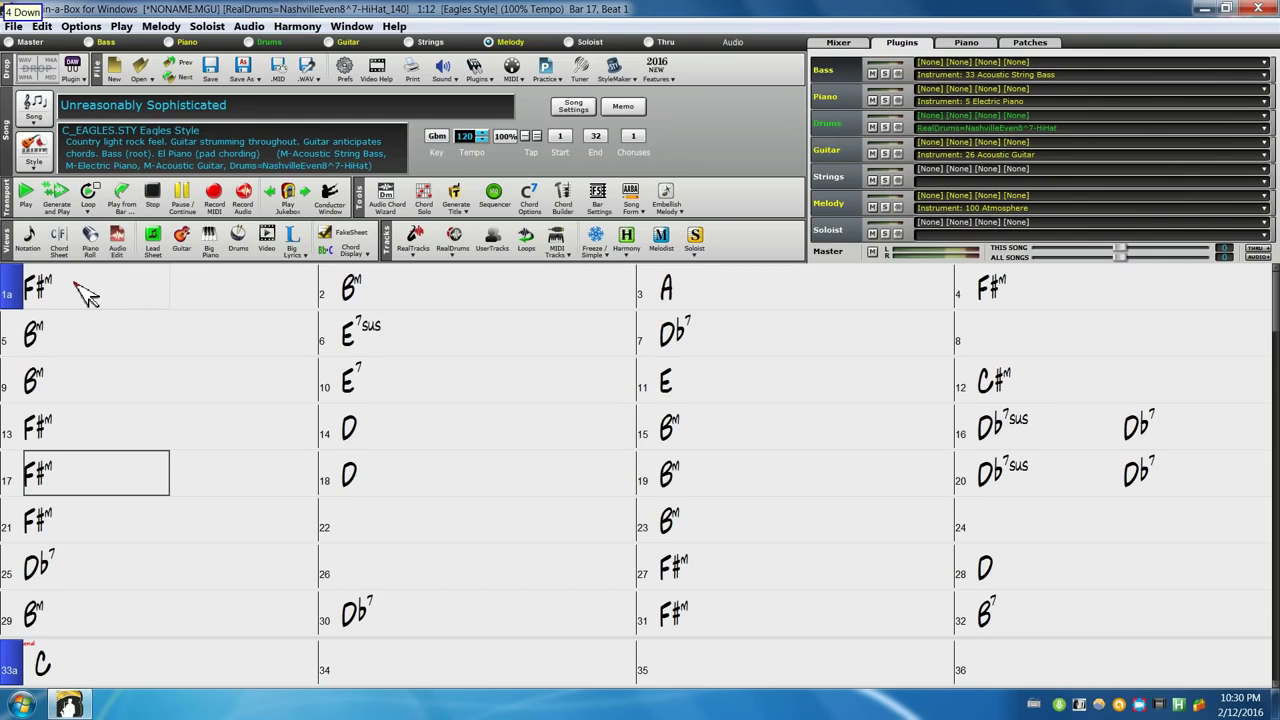
key("shift+Down")
key("shift+Down")
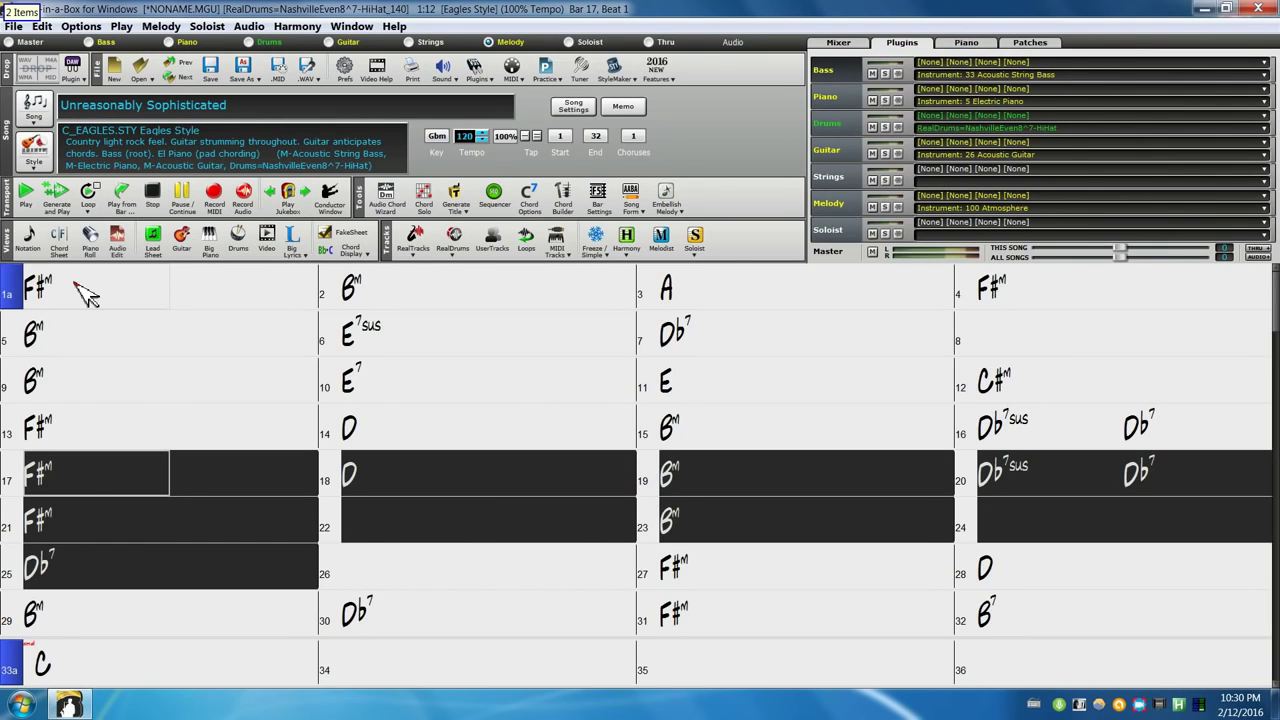
key("alt+e")
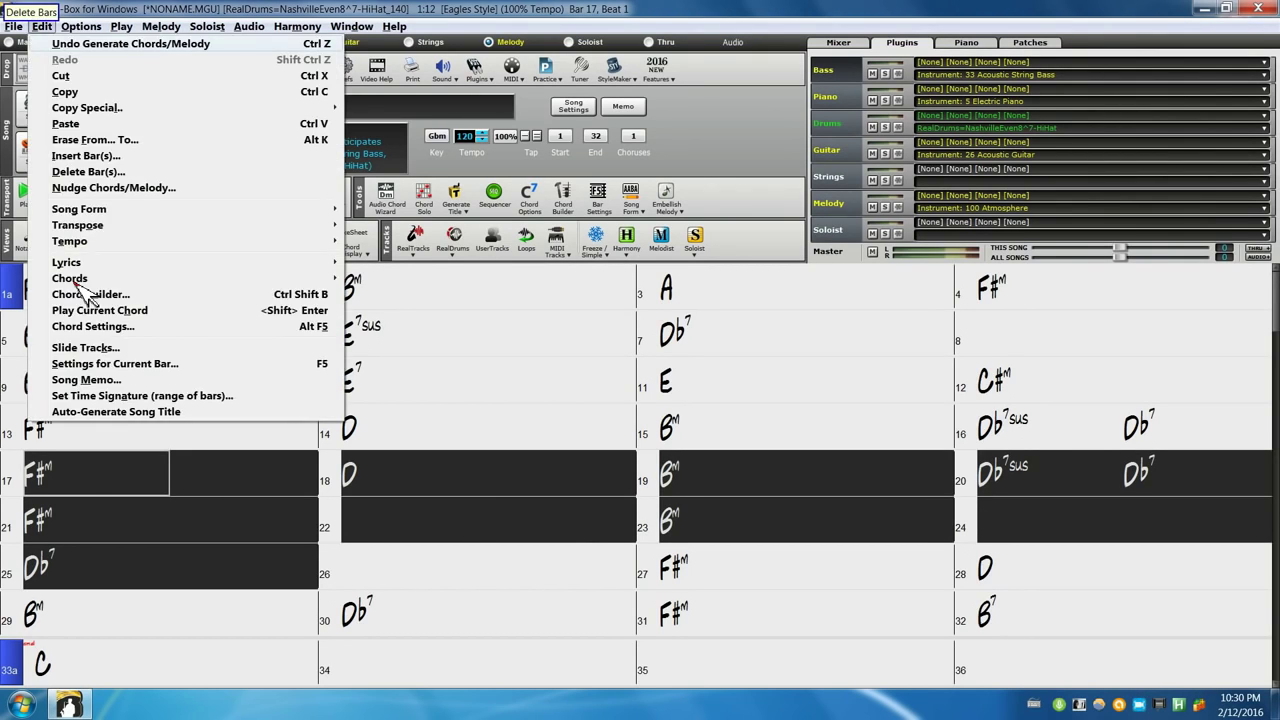
key("d")
key("Return")
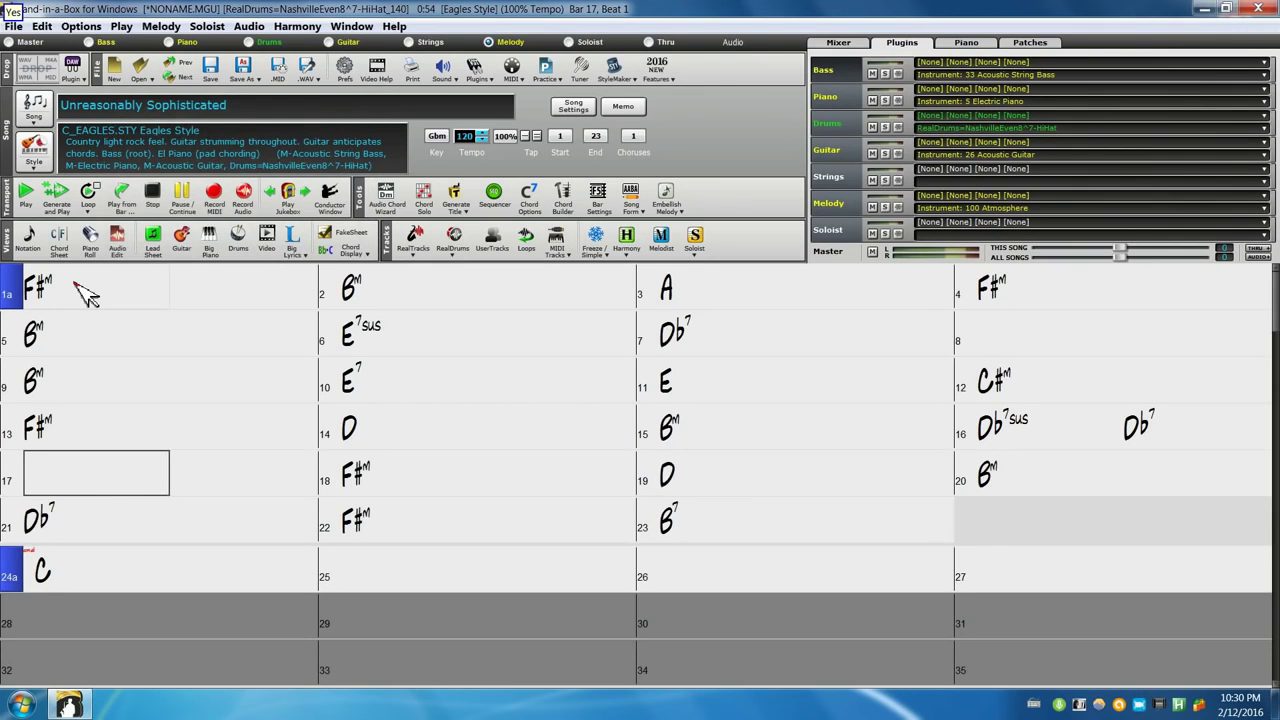
key("Home")
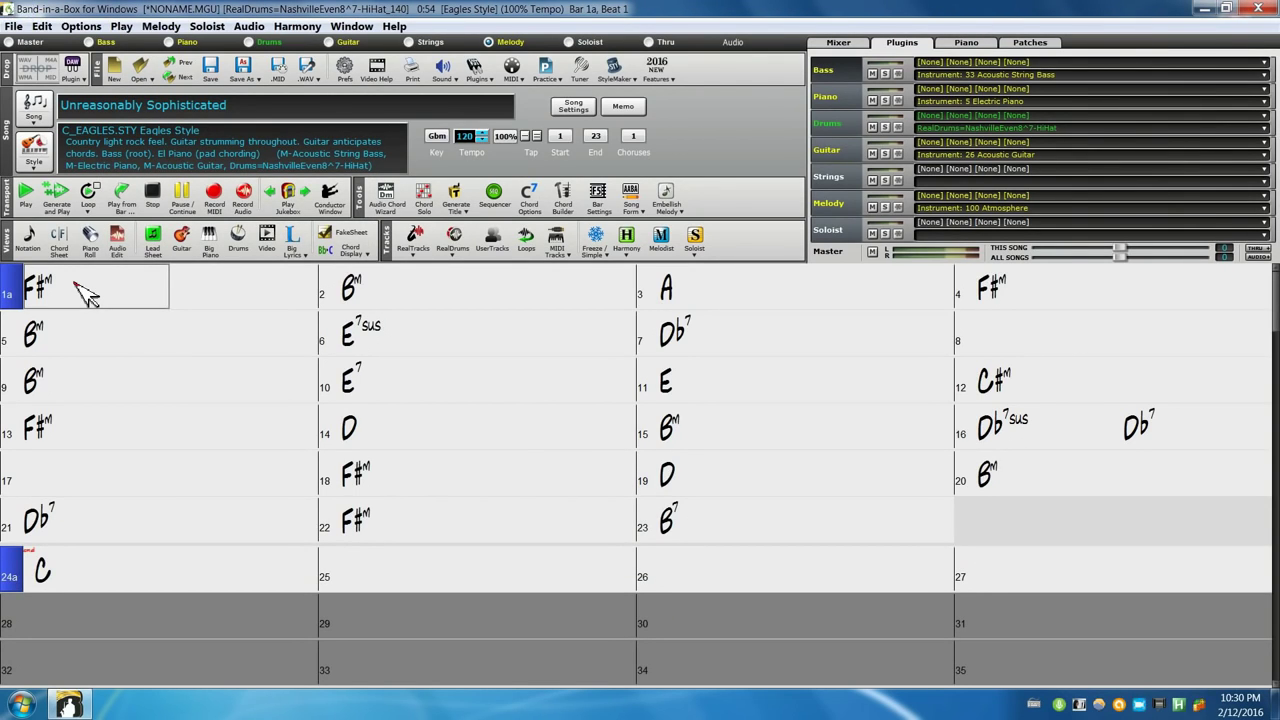
Route the Piano track through Kontakt 5 8out loaded with Sample Modern - Baby Grand
left_click(940, 97)
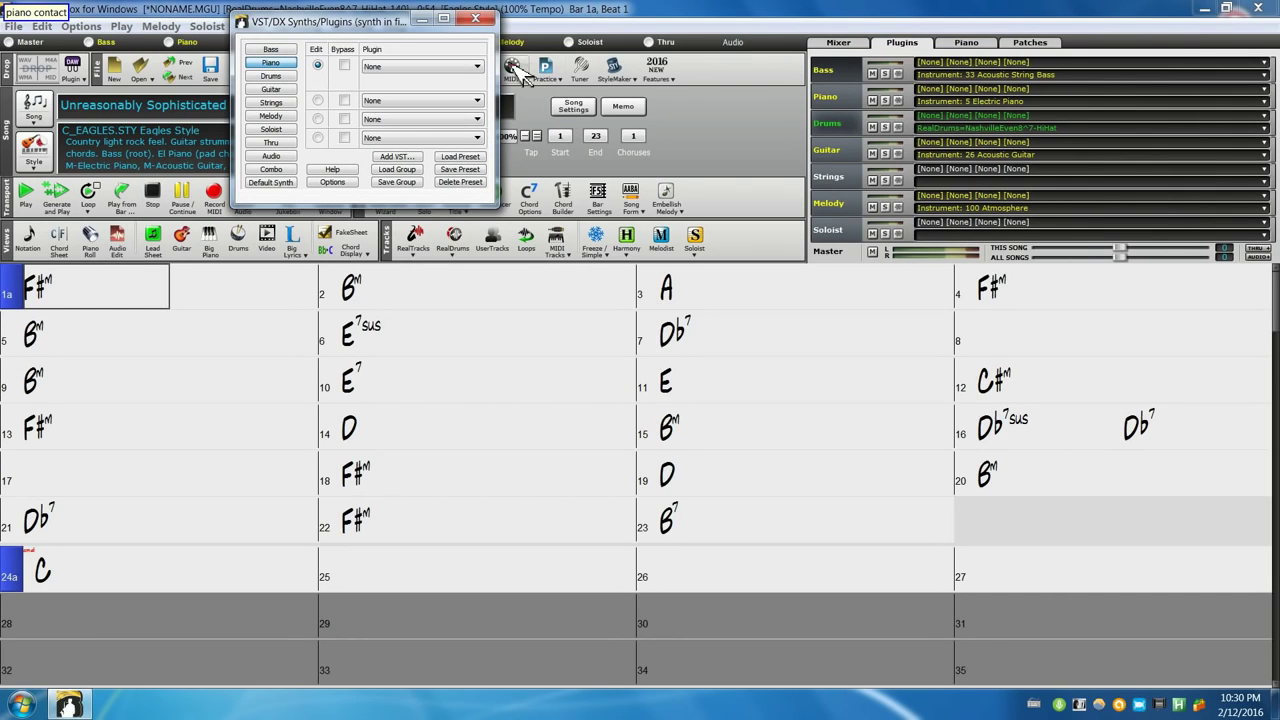
left_click(478, 66)
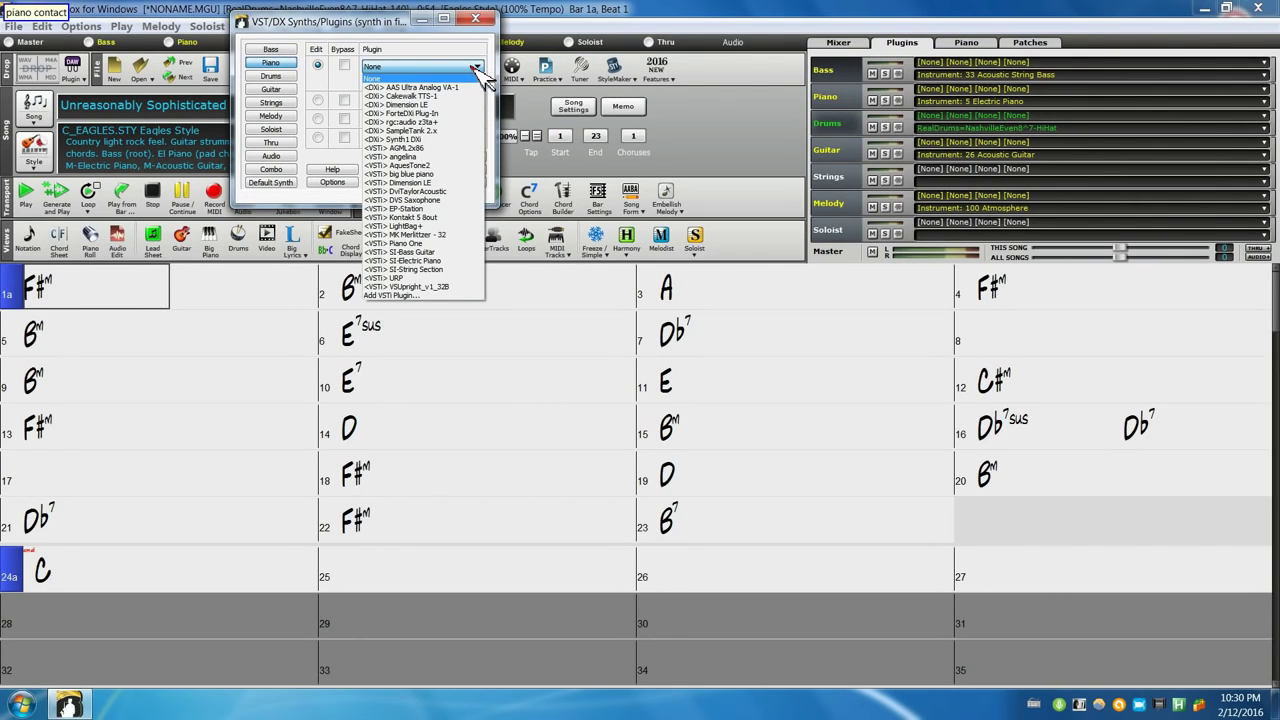
left_click(417, 217)
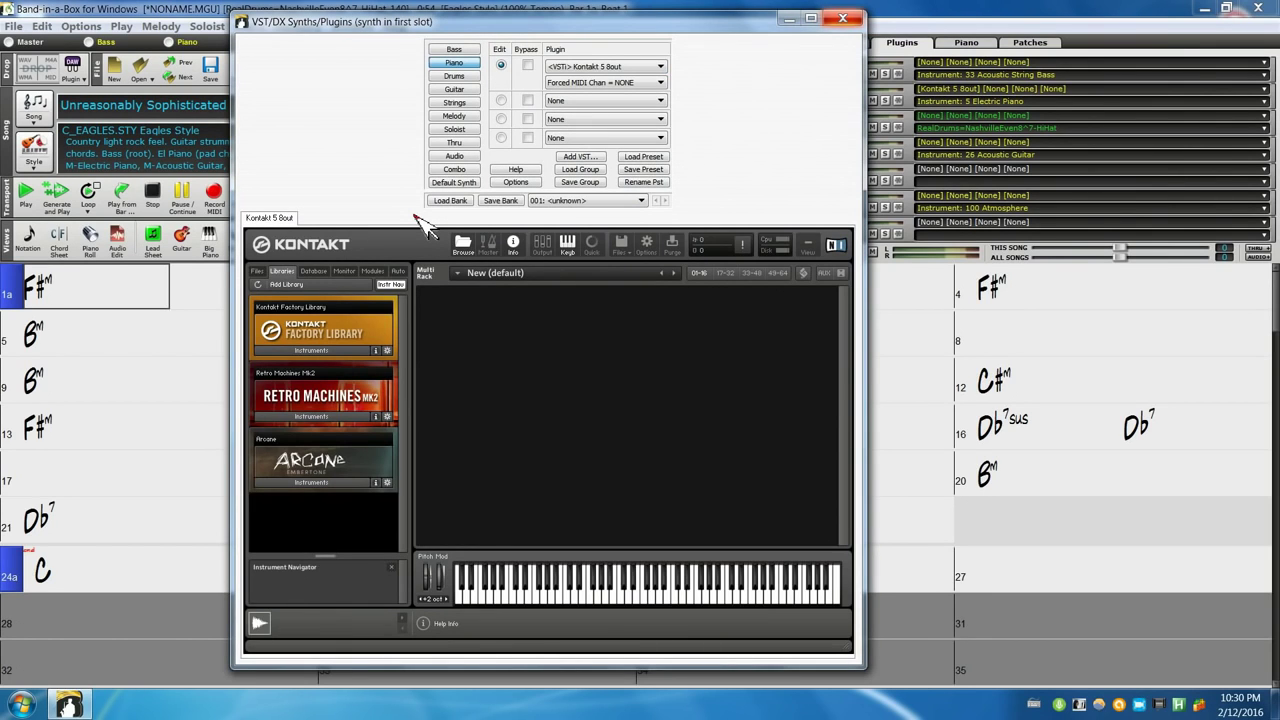
left_click(621, 243)
left_click(628, 290)
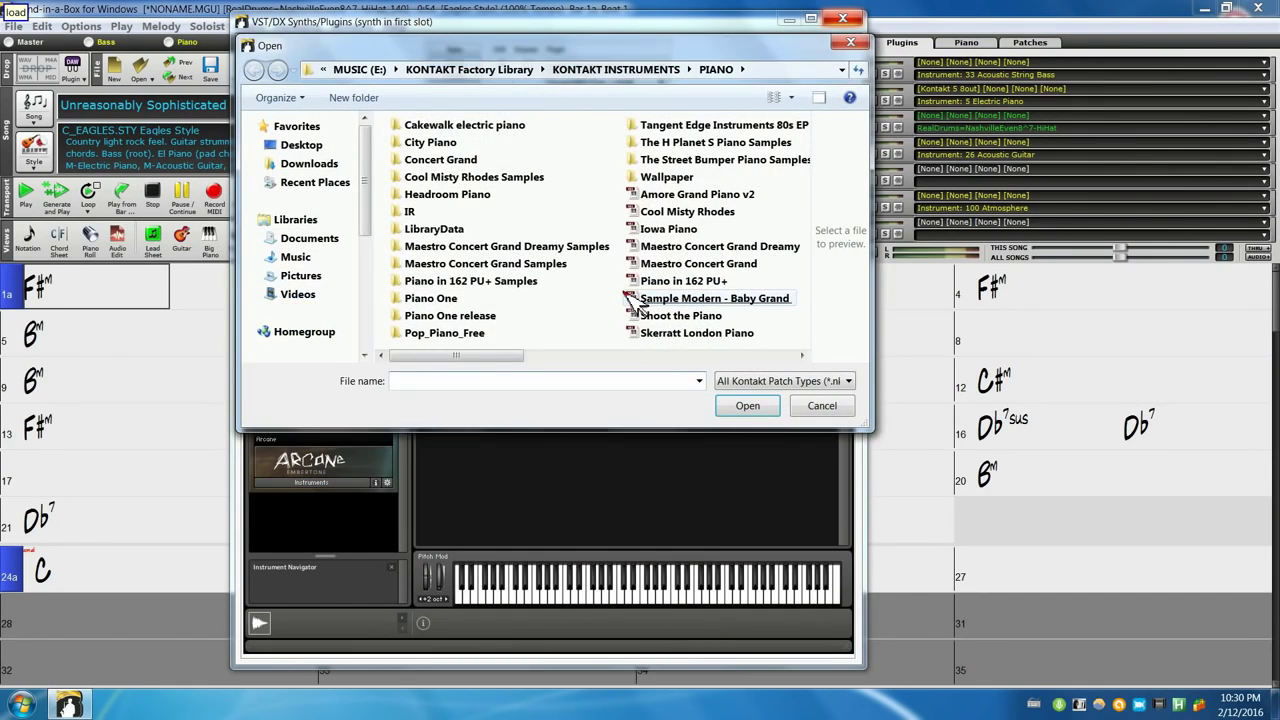
double_click(628, 291)
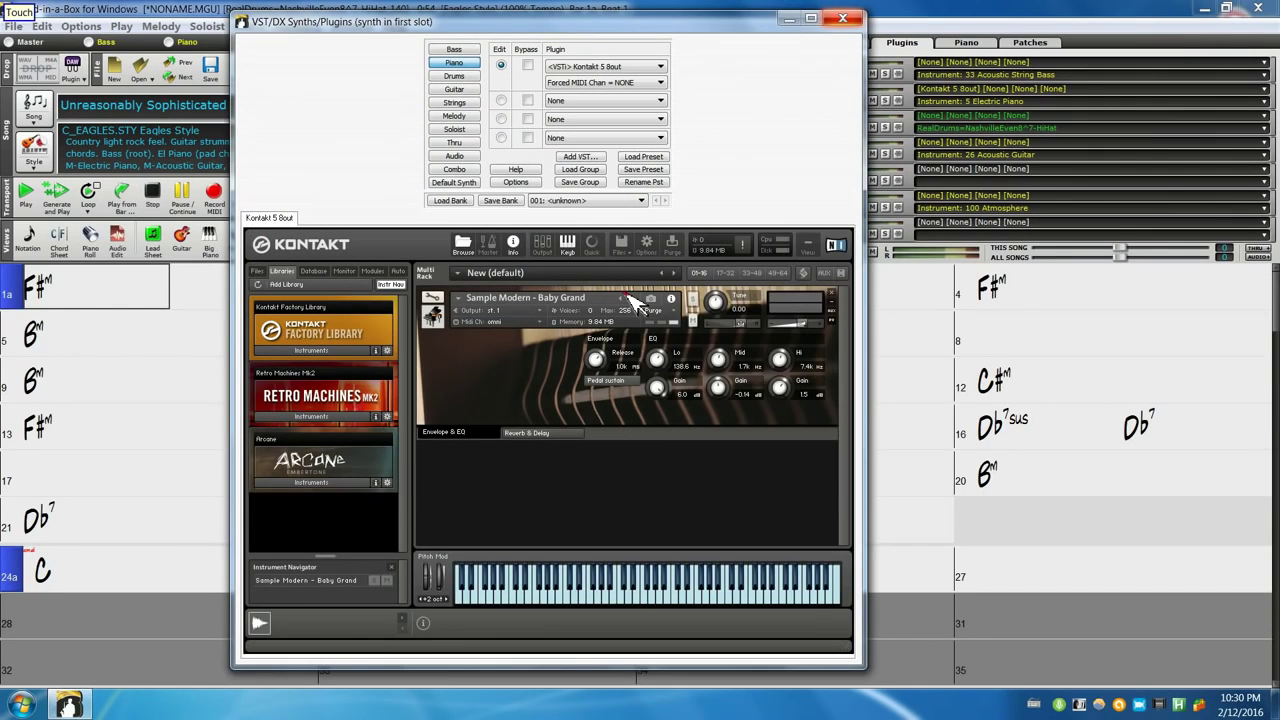
left_click(842, 18)
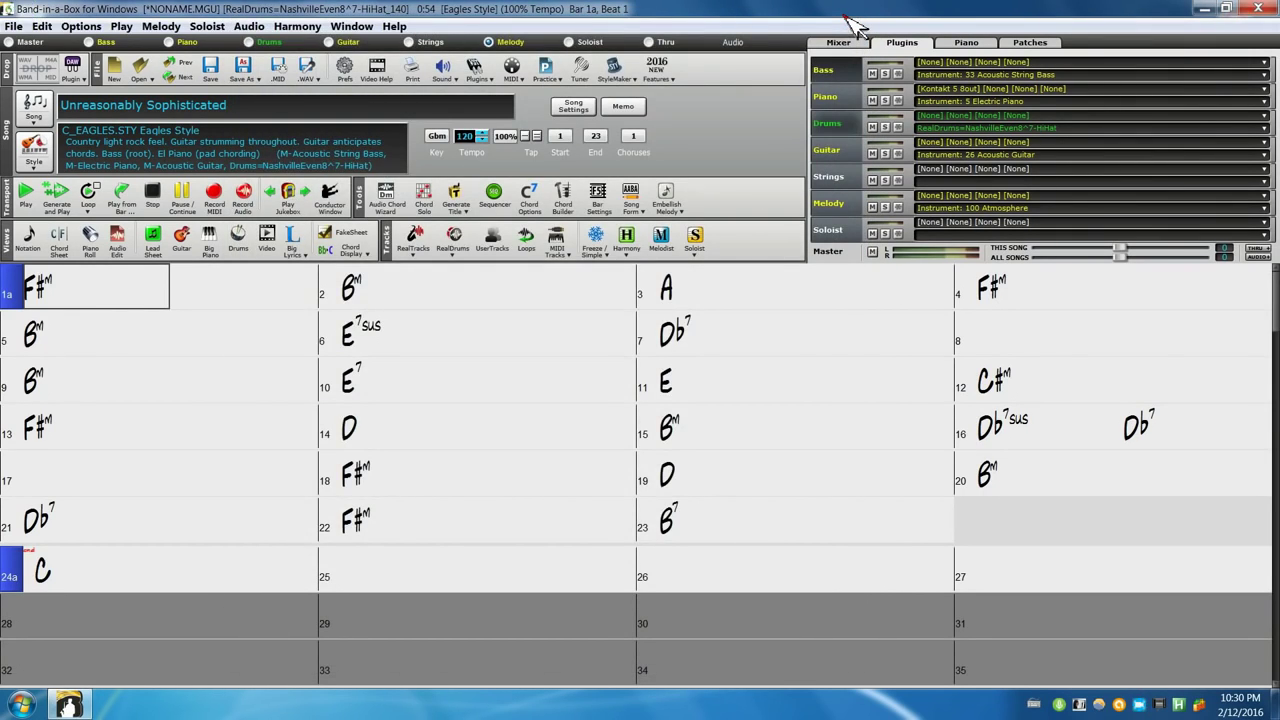
left_click(960, 150)
Generate the 405 Acoustic Strumming Ev 120 RealTrack on the Guitar track, then stop playback
left_click(975, 258)
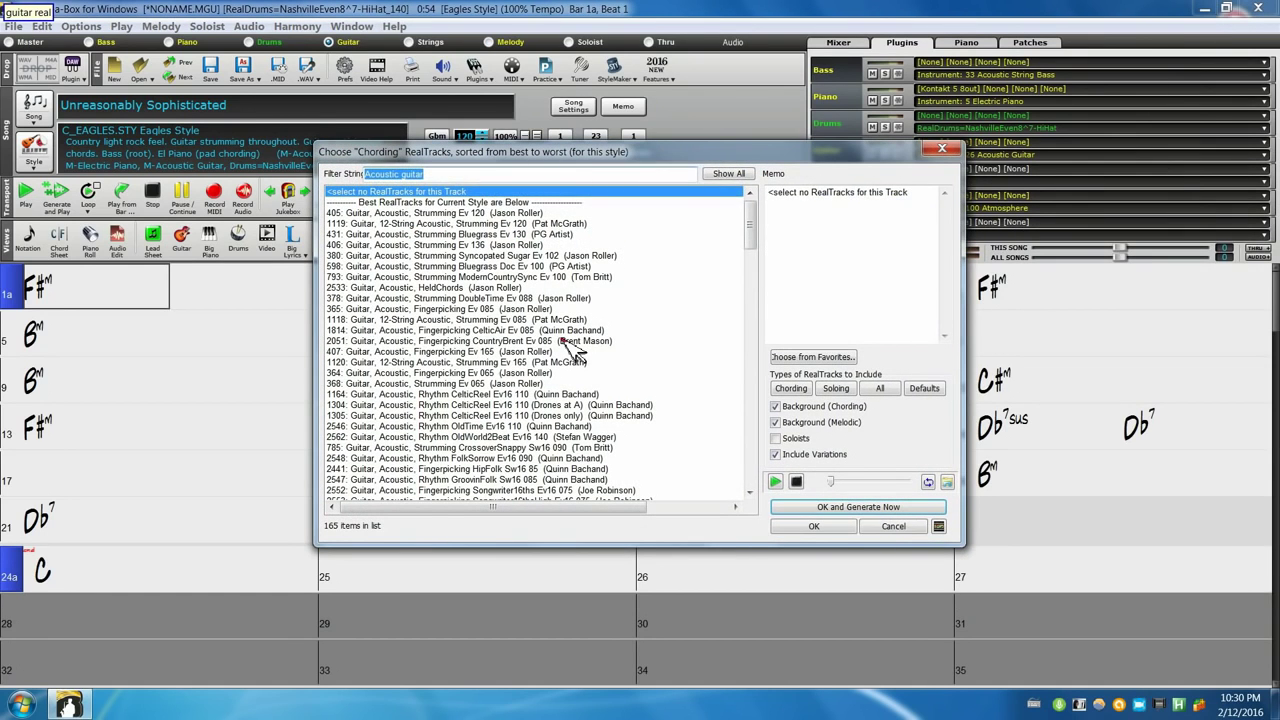
left_click(572, 342)
key("Up")
key("Up")
key("Up")
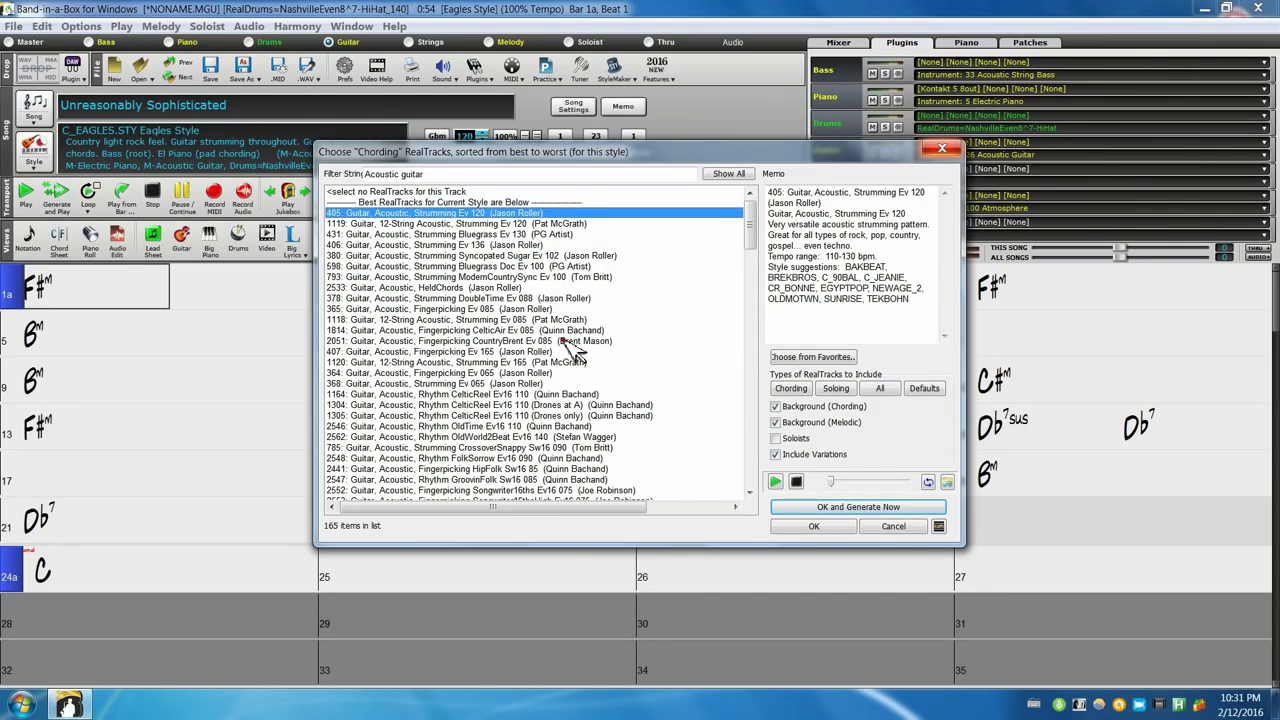
key("Return")
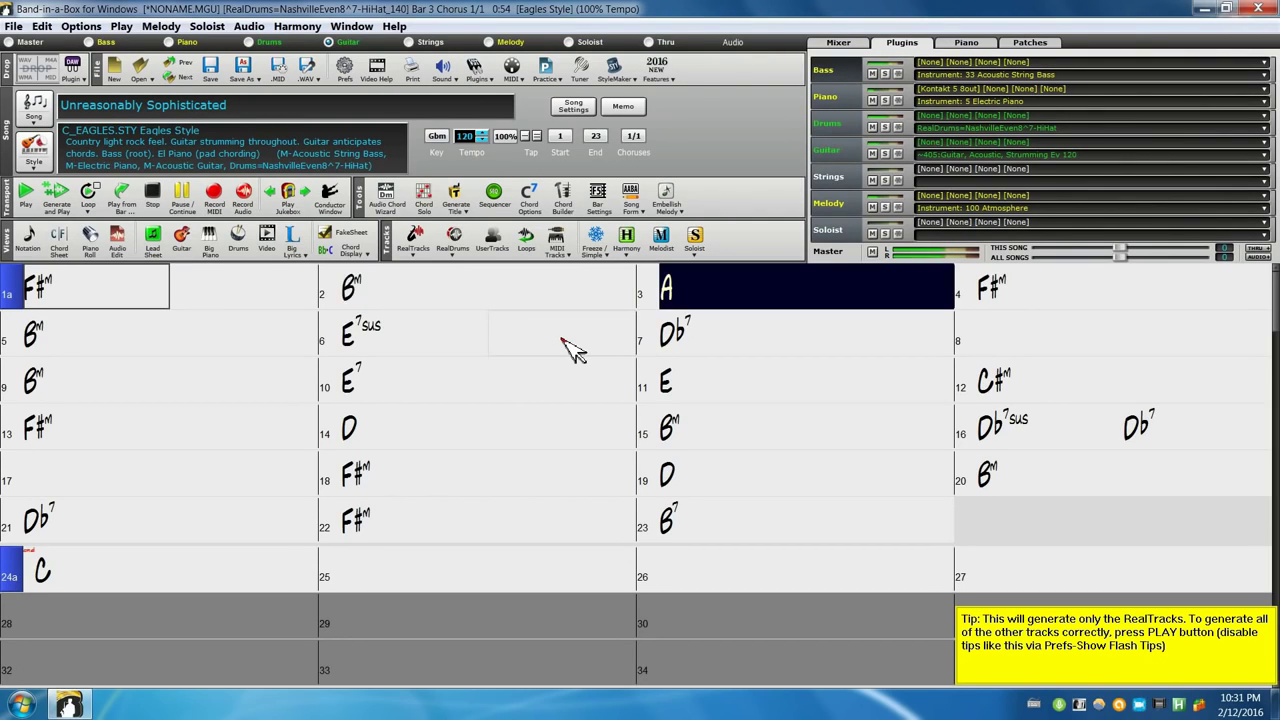
key("space")
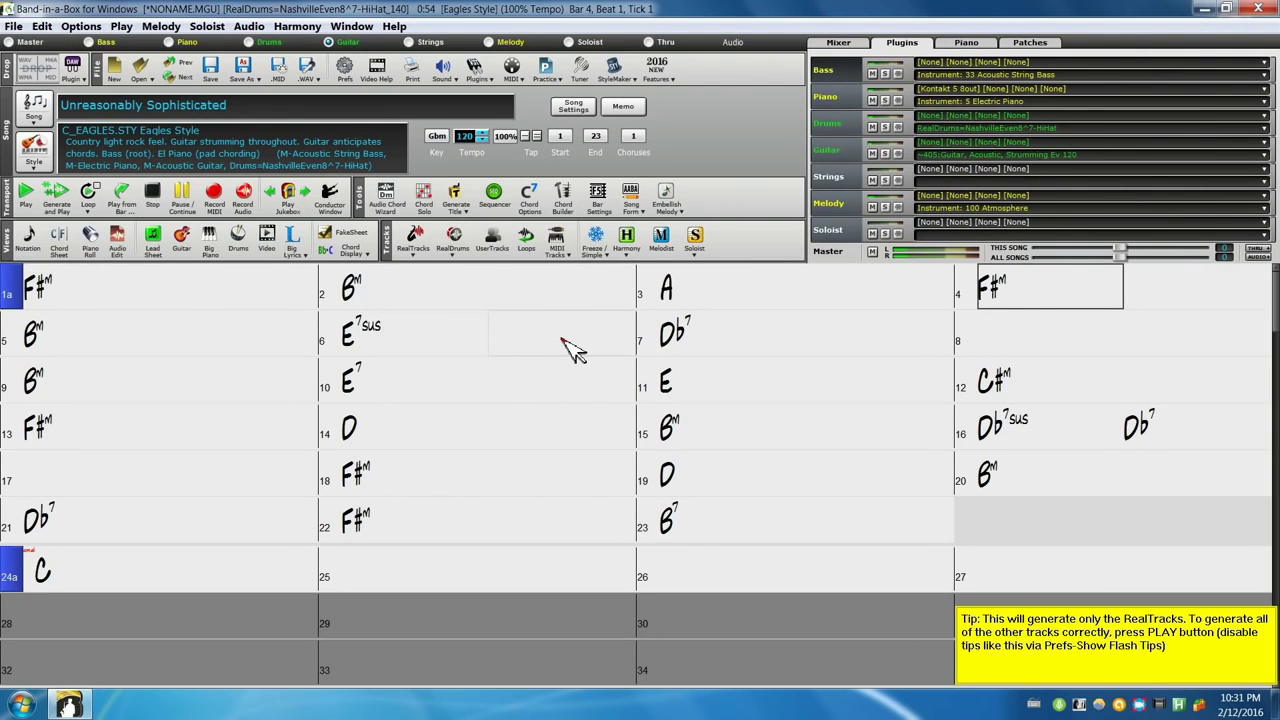
Generate the 597 Acoustic Soloist Bluegrass Doc Ev 100 RealTrack on the Melody track
right_click(975, 207)
left_click(995, 214)
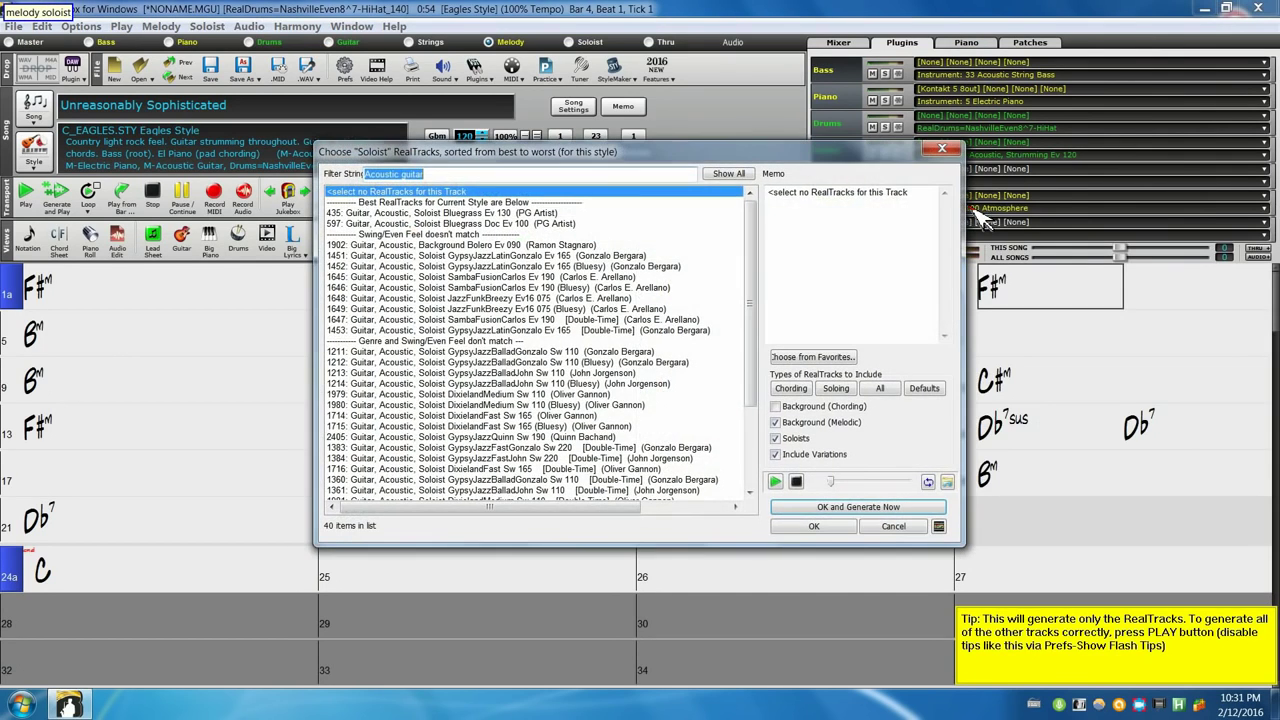
left_click(564, 341)
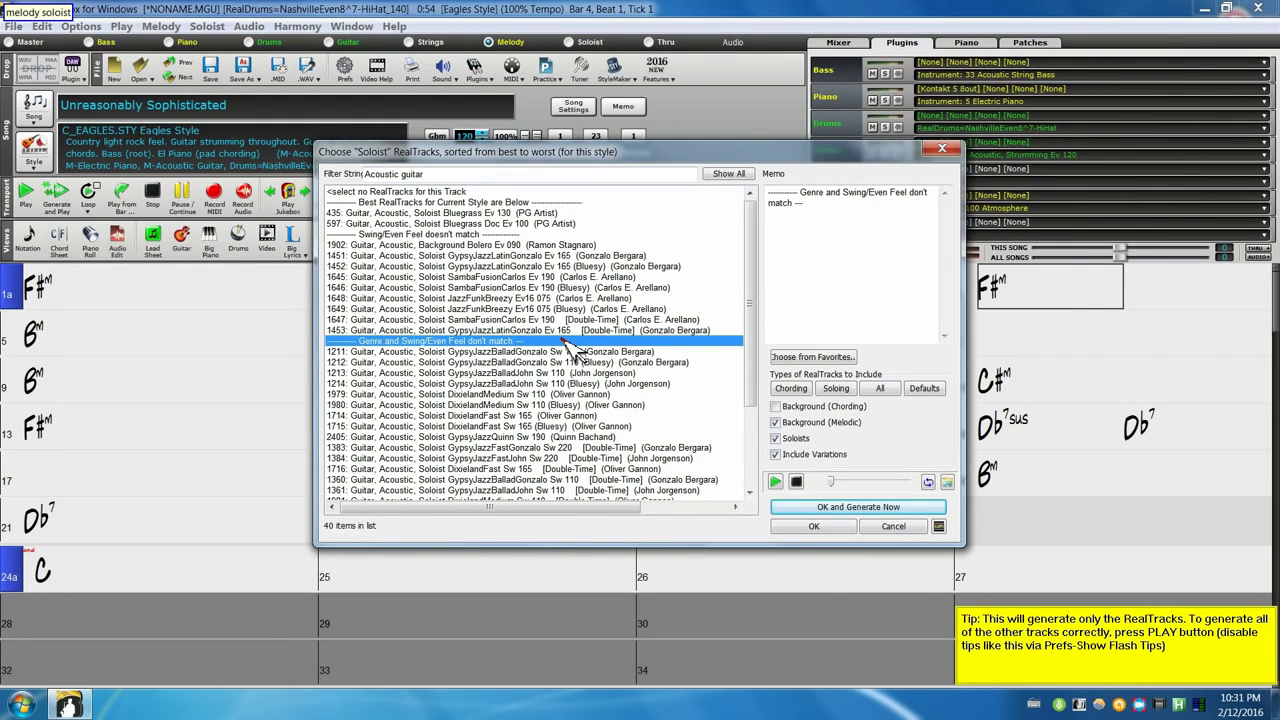
key("Up")
key("Up")
key("Up")
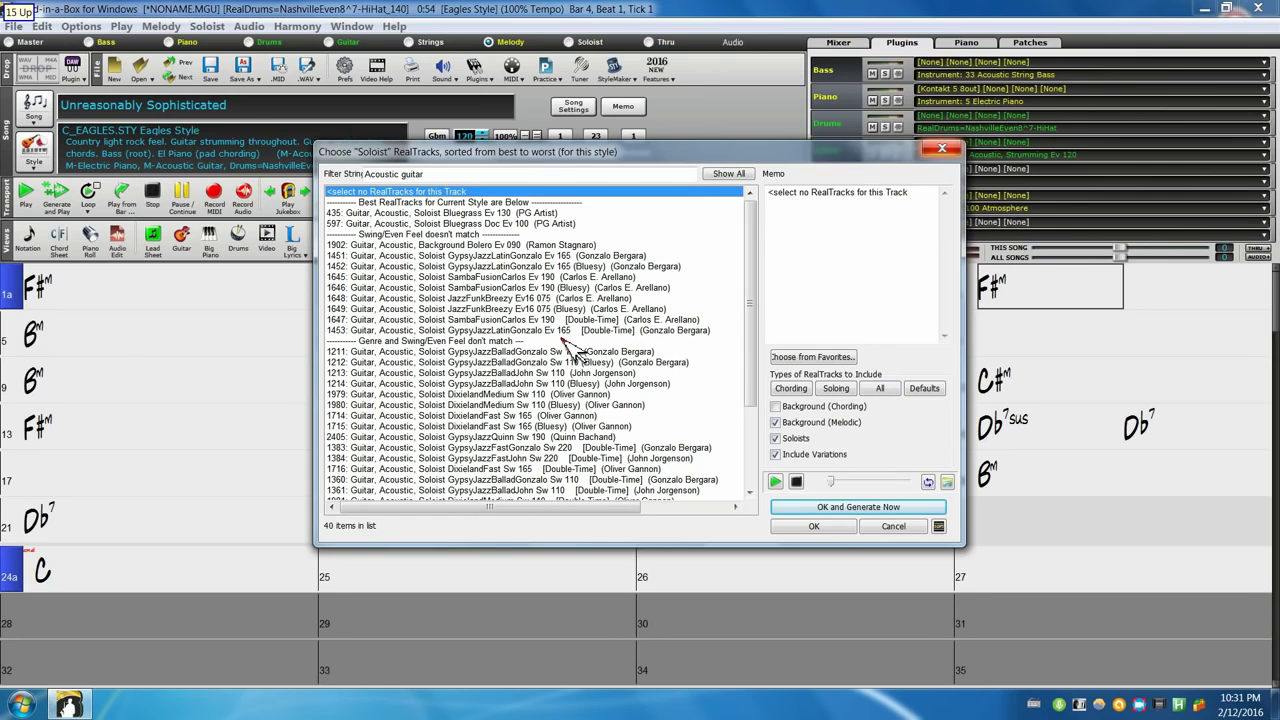
key("Down")
key("Down")
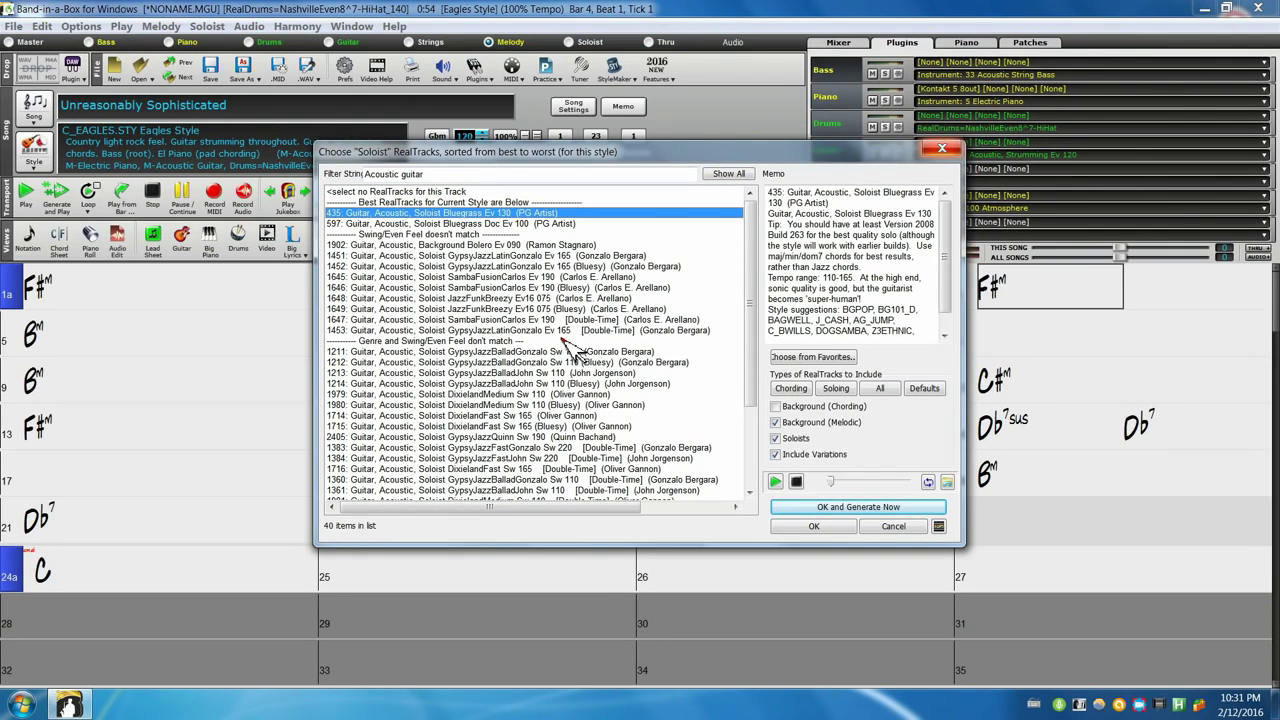
key("Return")
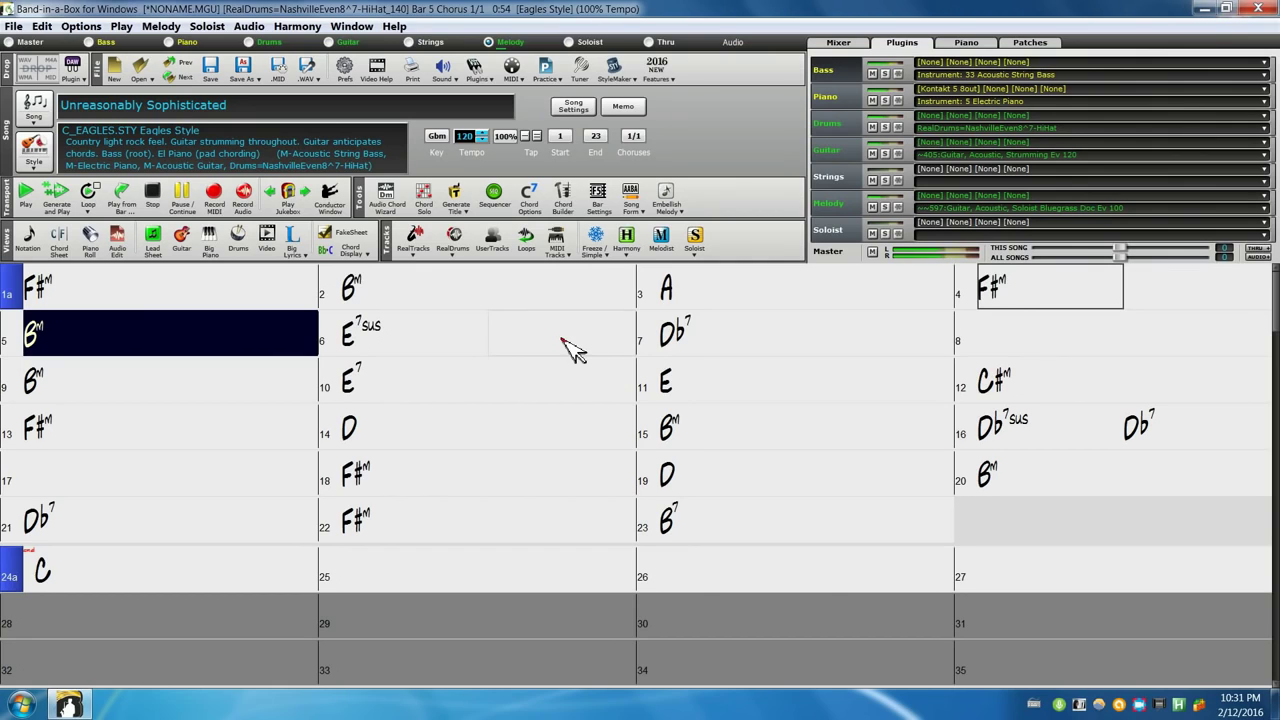
Stop playback and set the Melody volume to Mute at bar 1
left_click(155, 195)
left_click(86, 290)
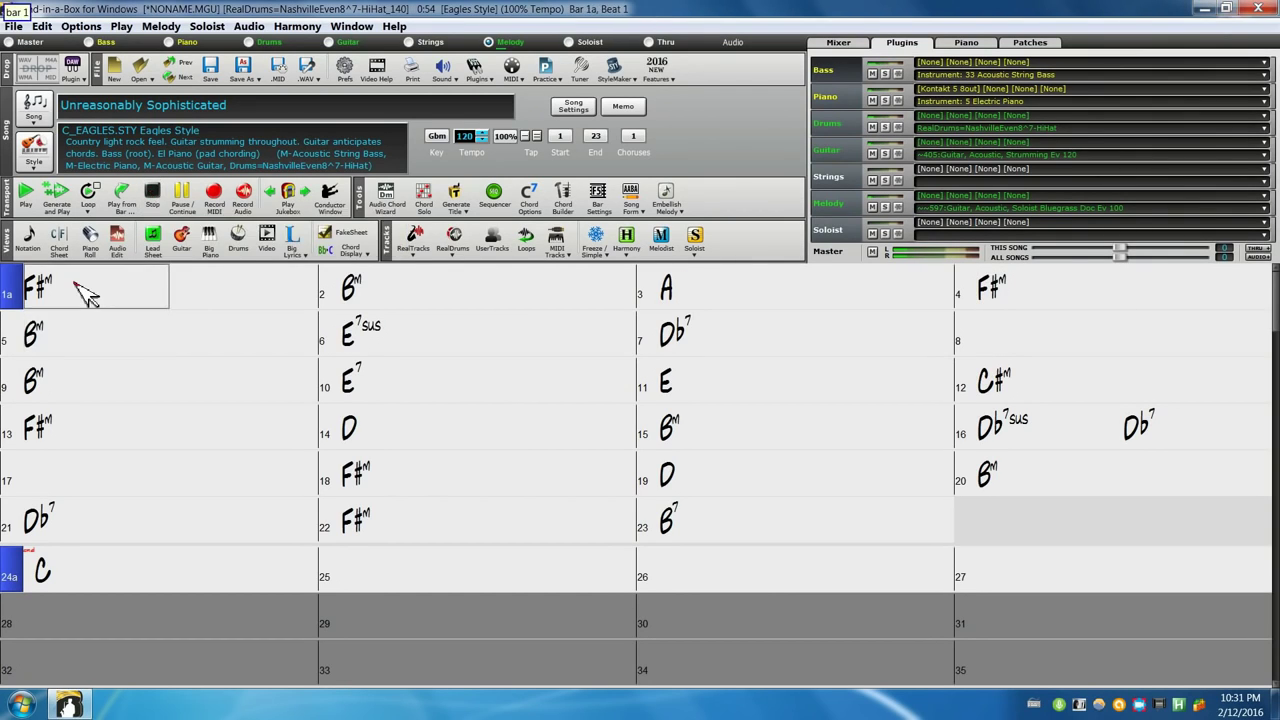
key("F5")
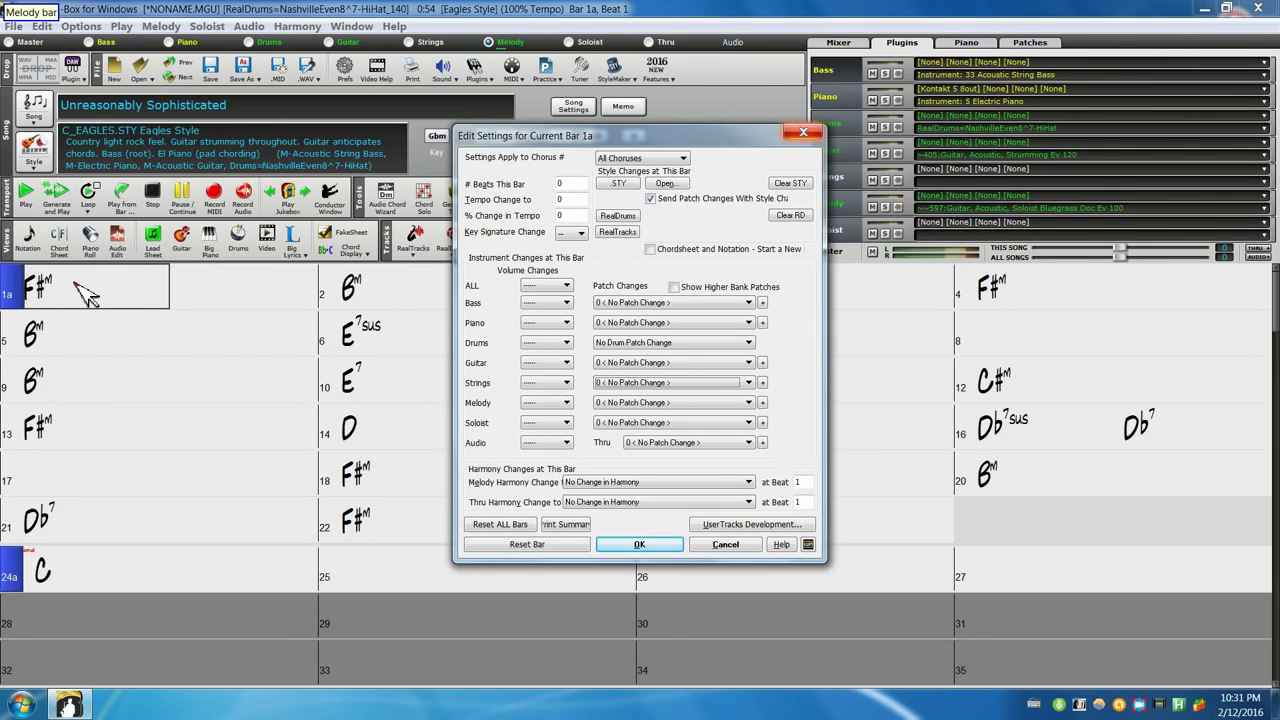
left_click(566, 402)
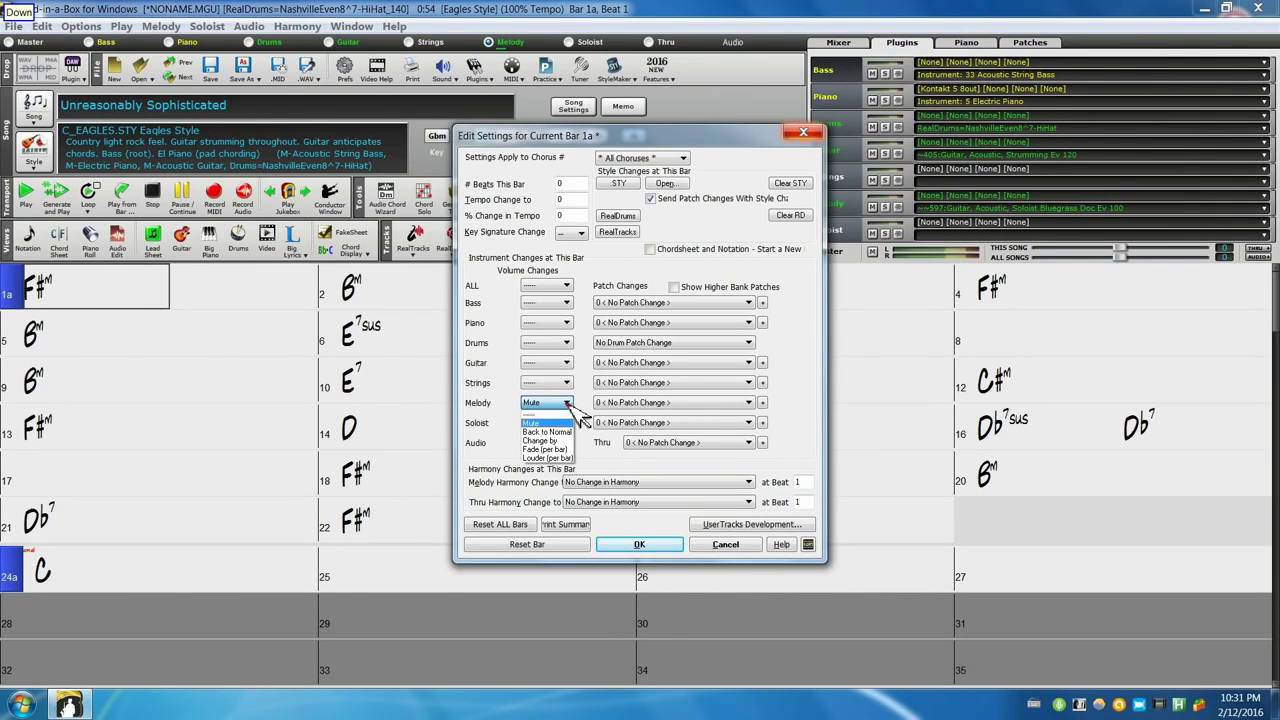
key("Return")
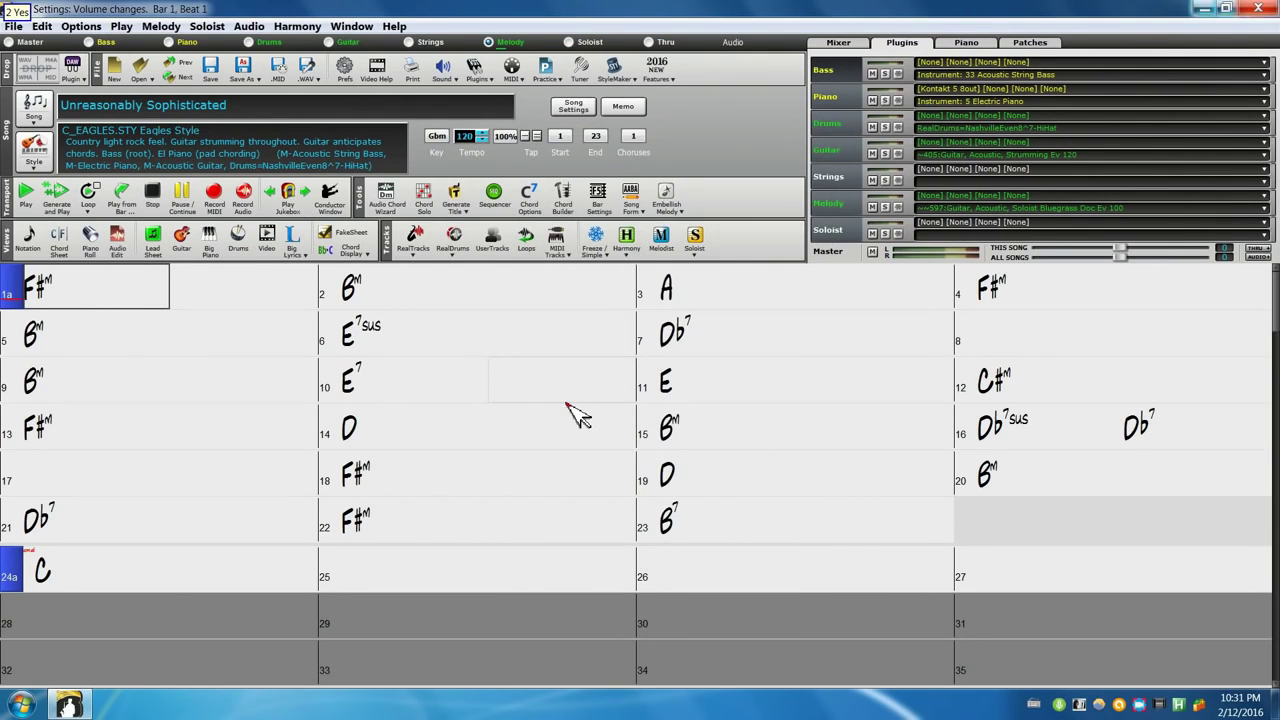
Set the Melody volume back to normal at bar 9 and return to the start
key("Down")
key("Down")
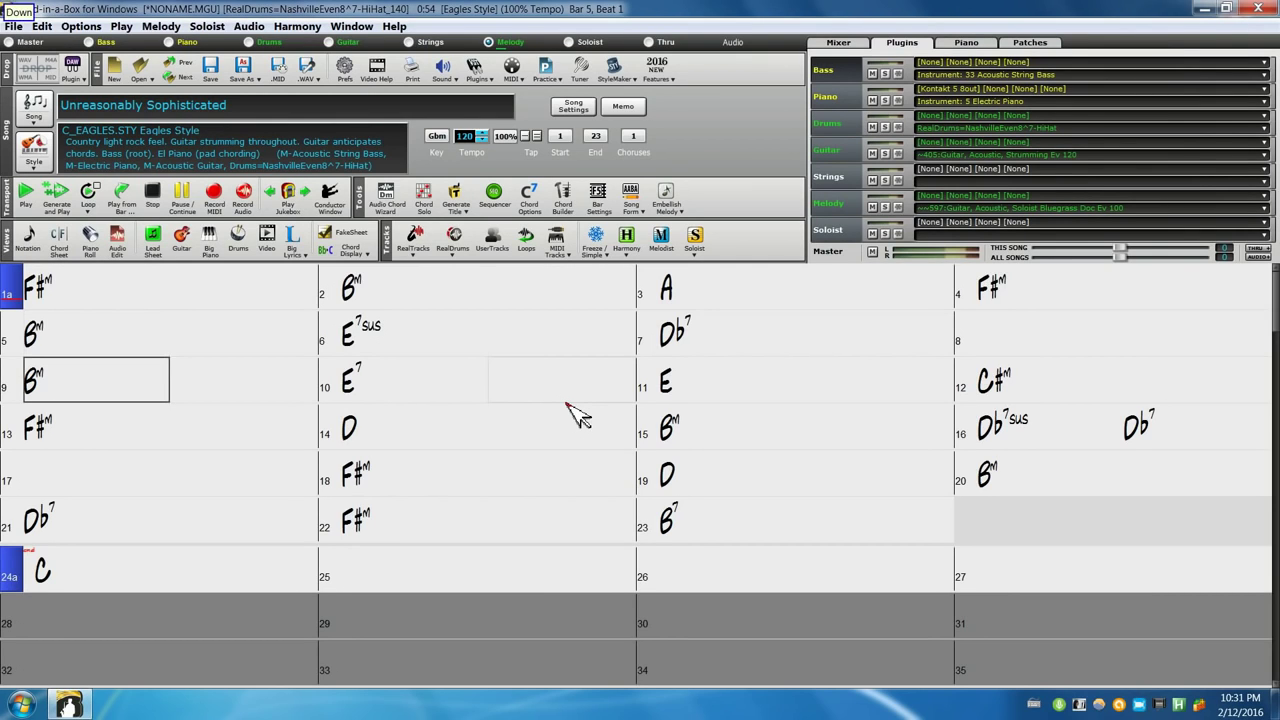
key("F5")
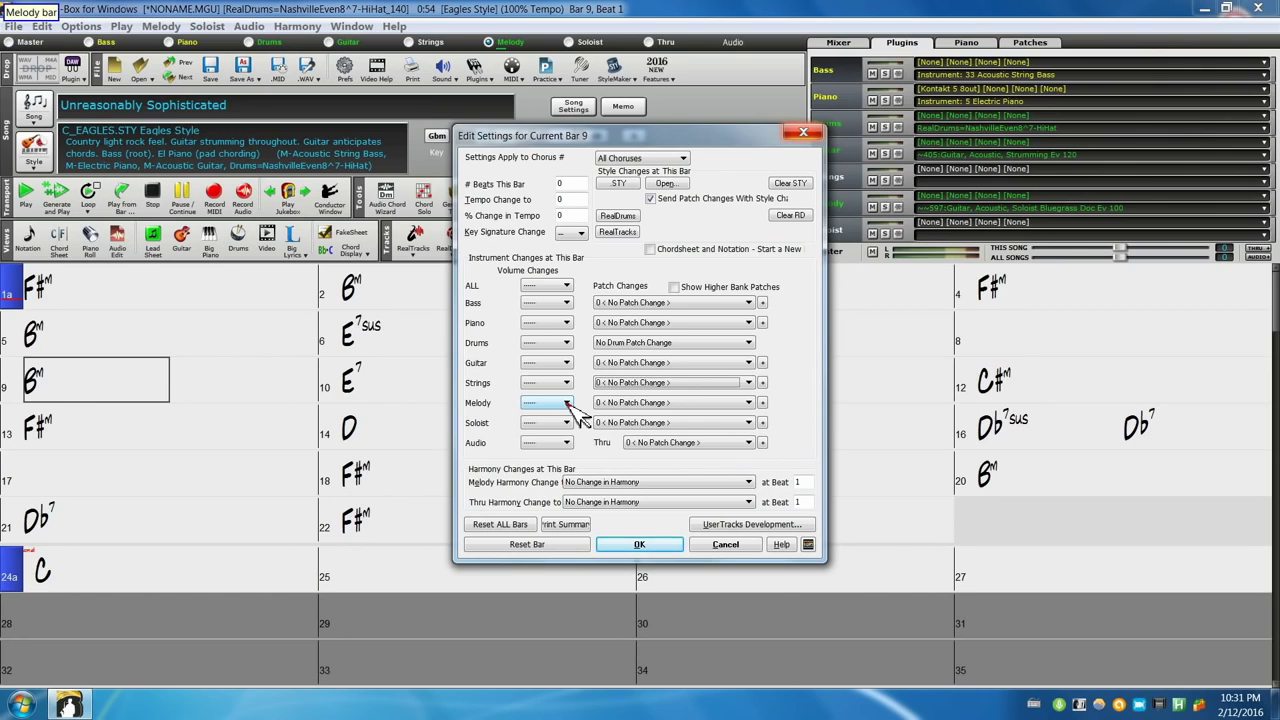
left_click(567, 402)
key("Down")
key("Down")
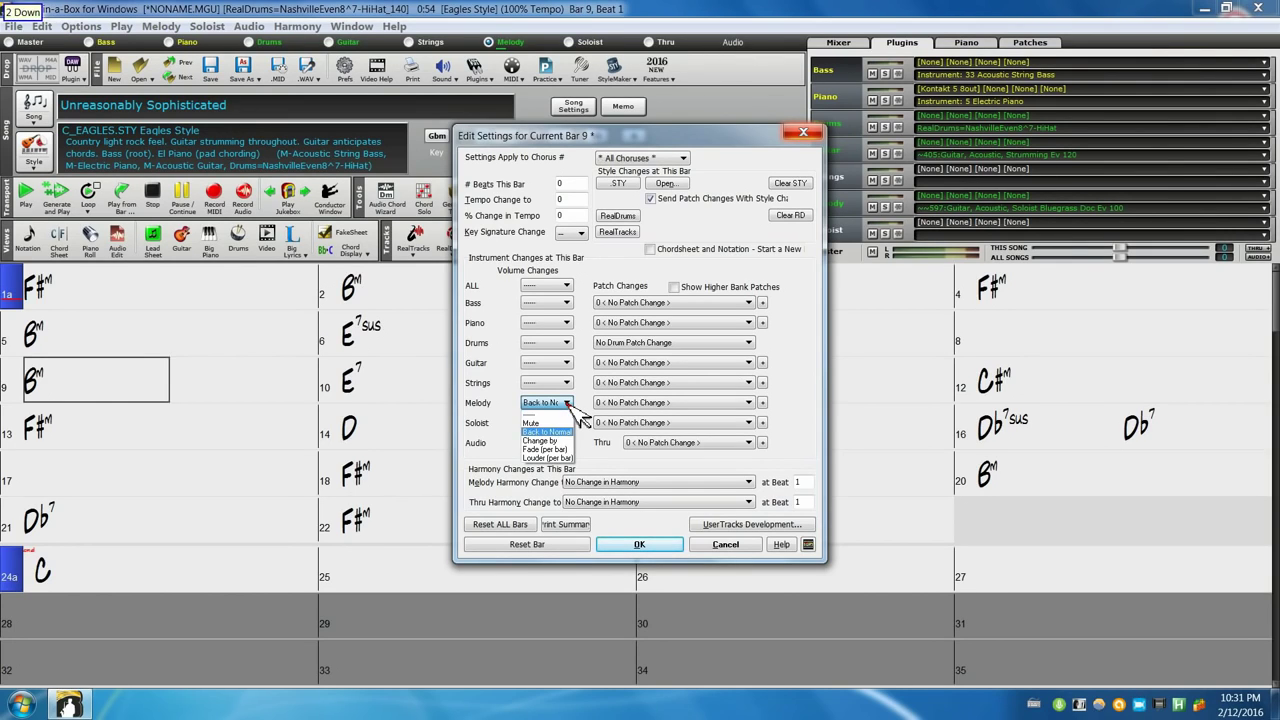
key("Return")
key("Return")
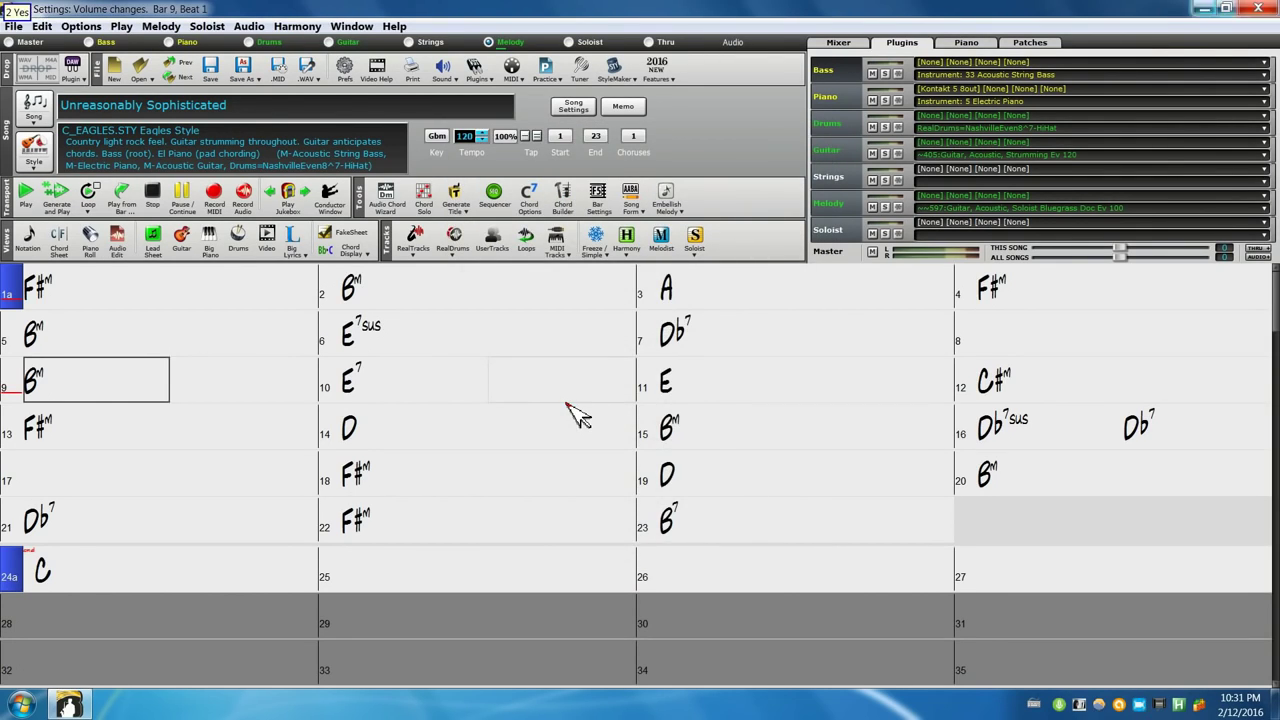
key("Home")
Generate and play the song from bar 1 to hear the melody muted until bar 9
key("space")
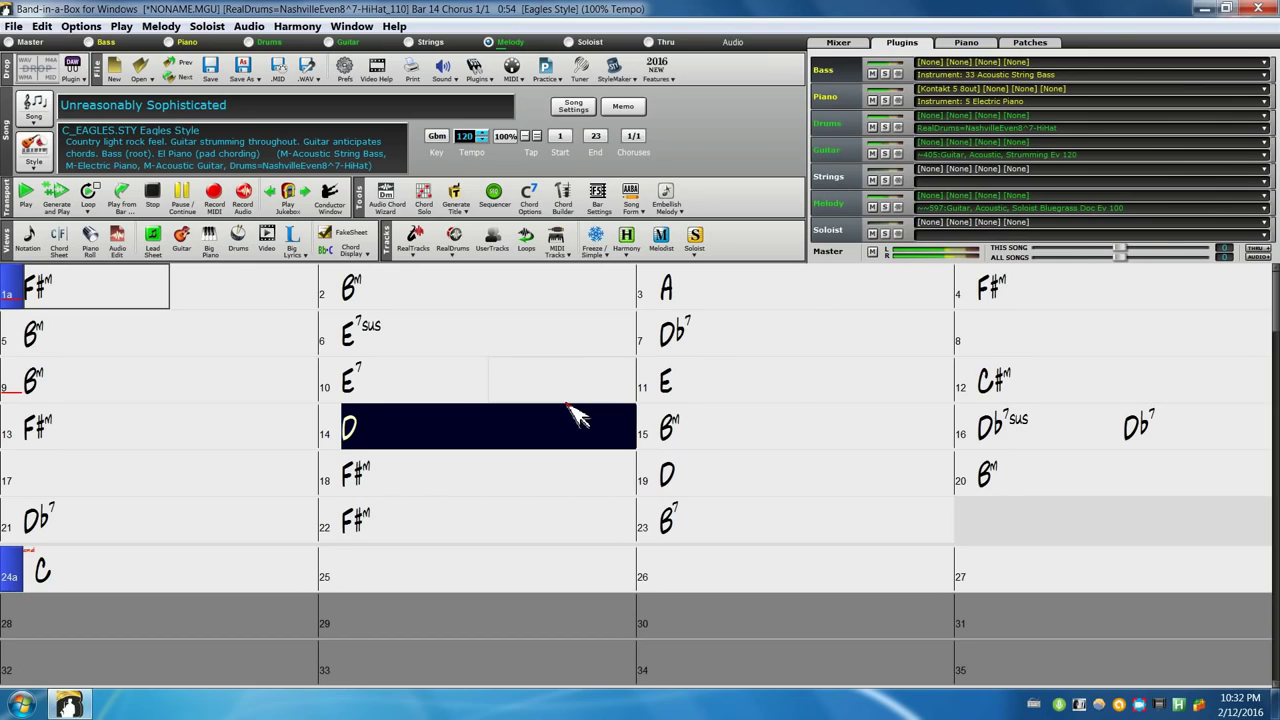
Export the song as a WAV file named 'new song' to the Desktop
left_click(154, 194)
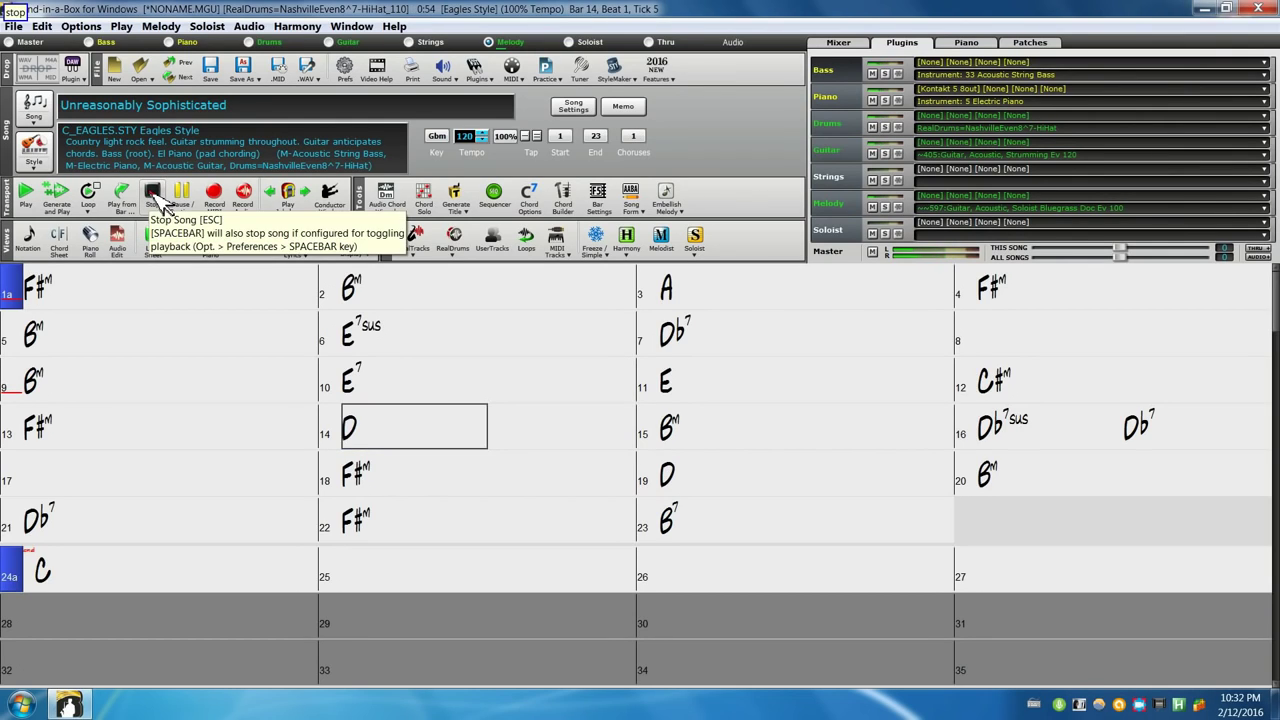
left_click(312, 75)
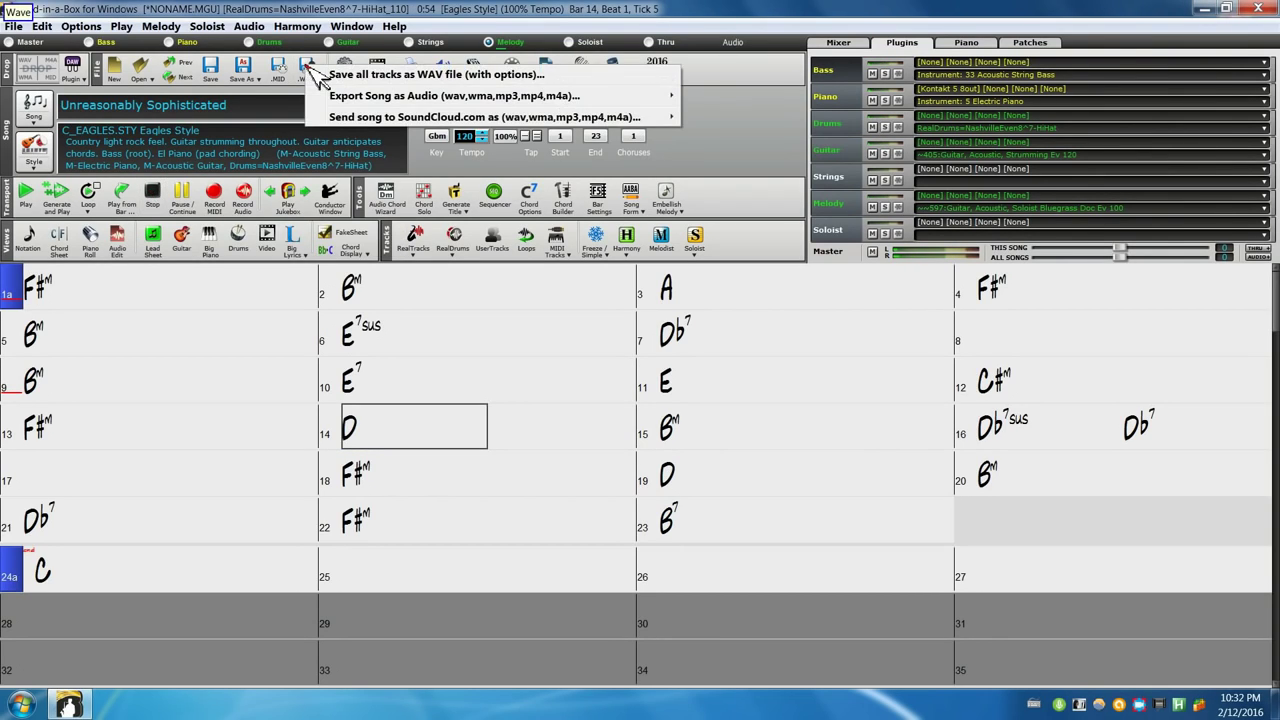
key("Down")
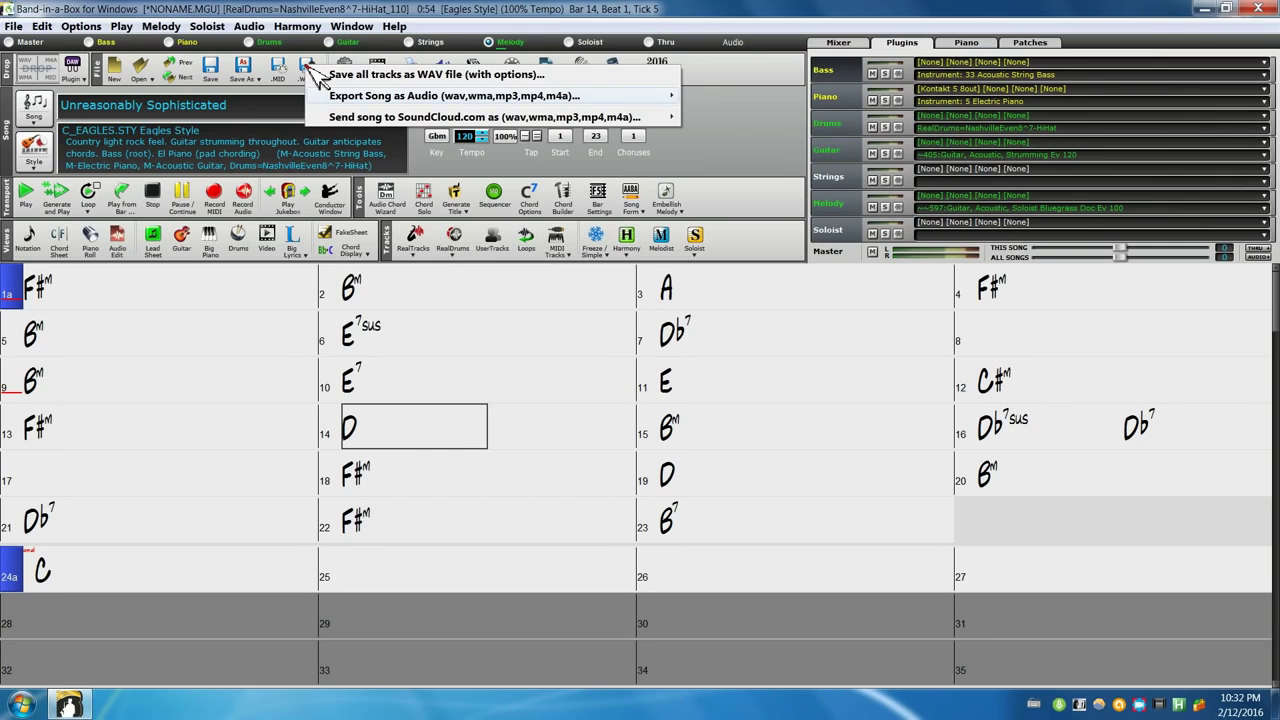
key("Right")
key("Return")
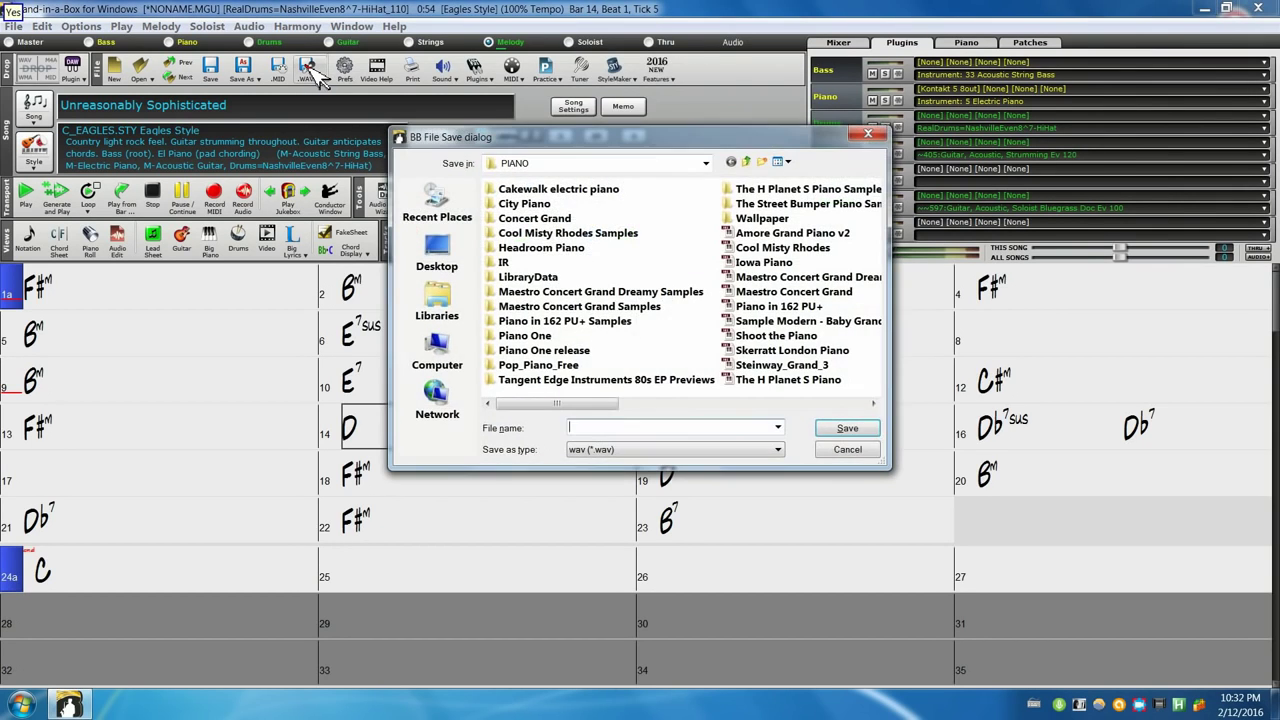
left_click(440, 250)
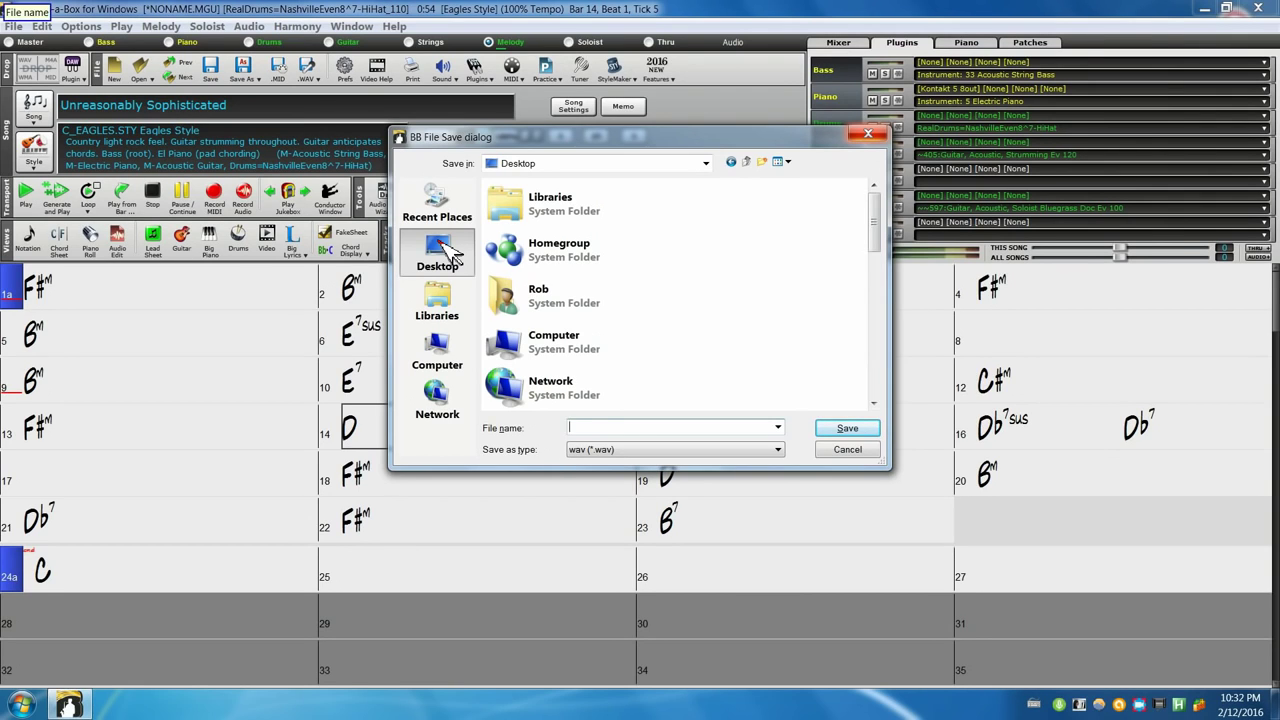
type("new song")
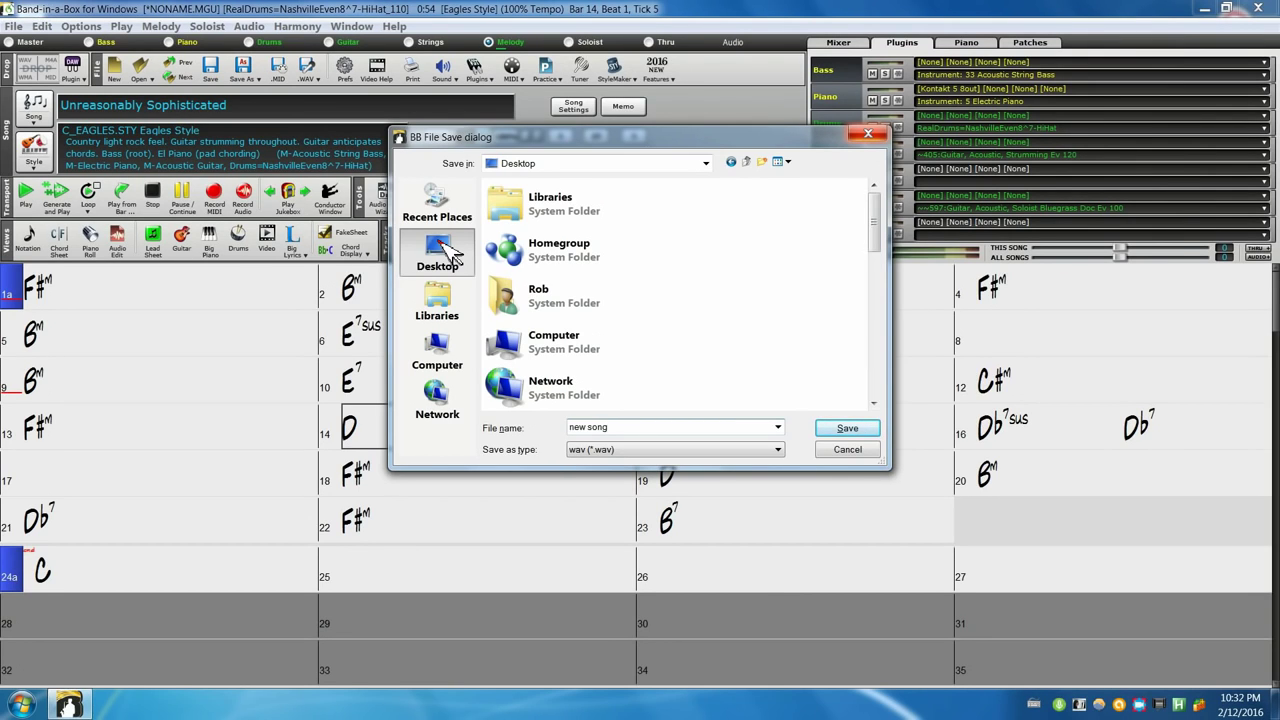
key("Return")
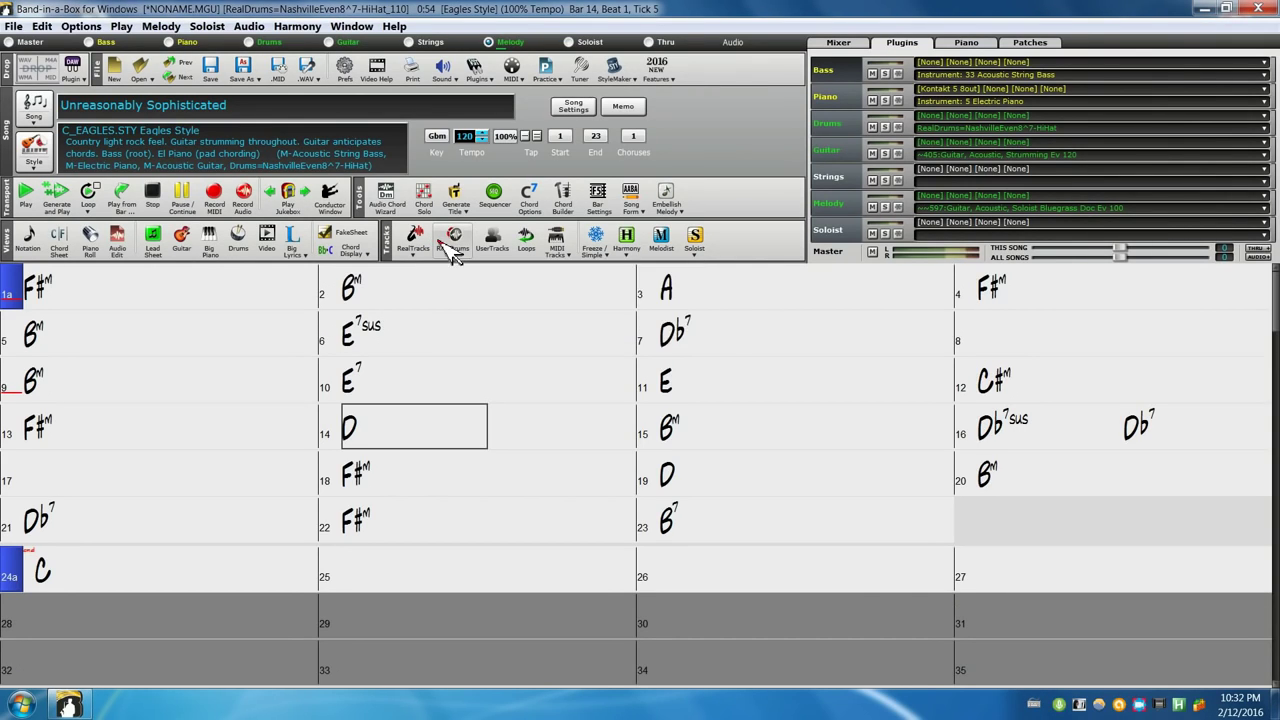
key("super+d")
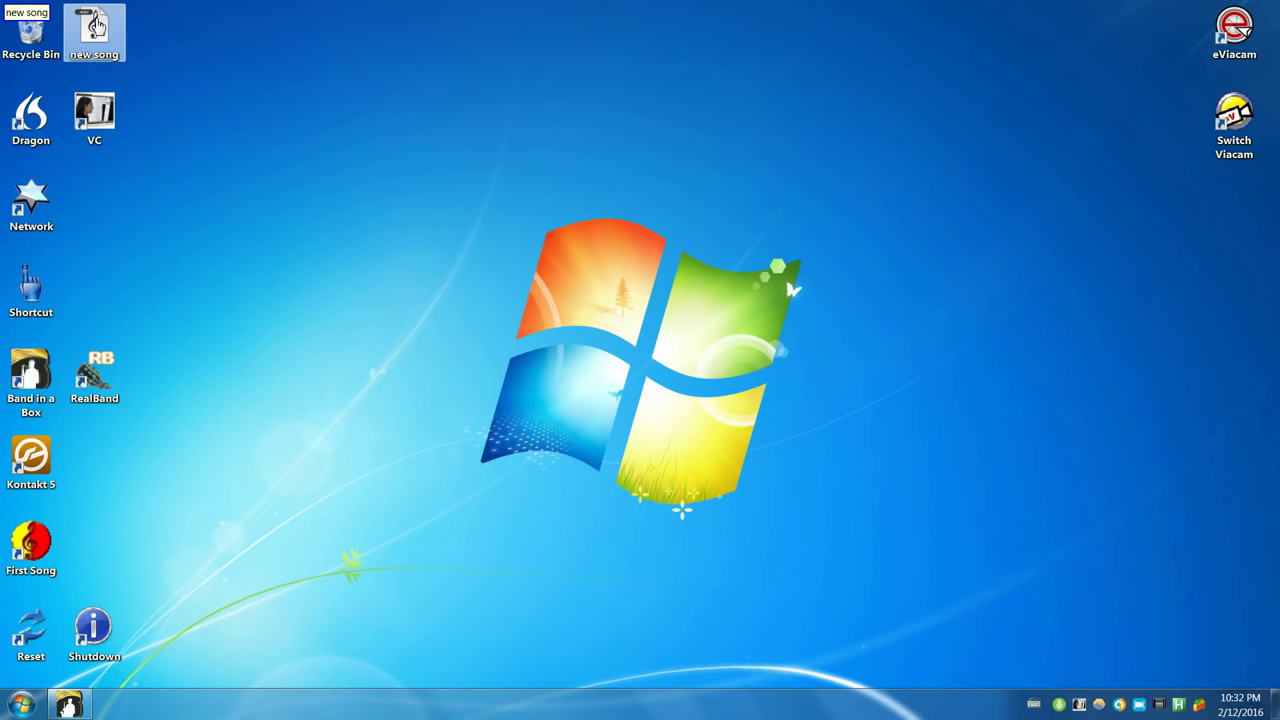
Play the rendered 'new song' WAV from the desktop in Media Player Classic
double_click(96, 25)
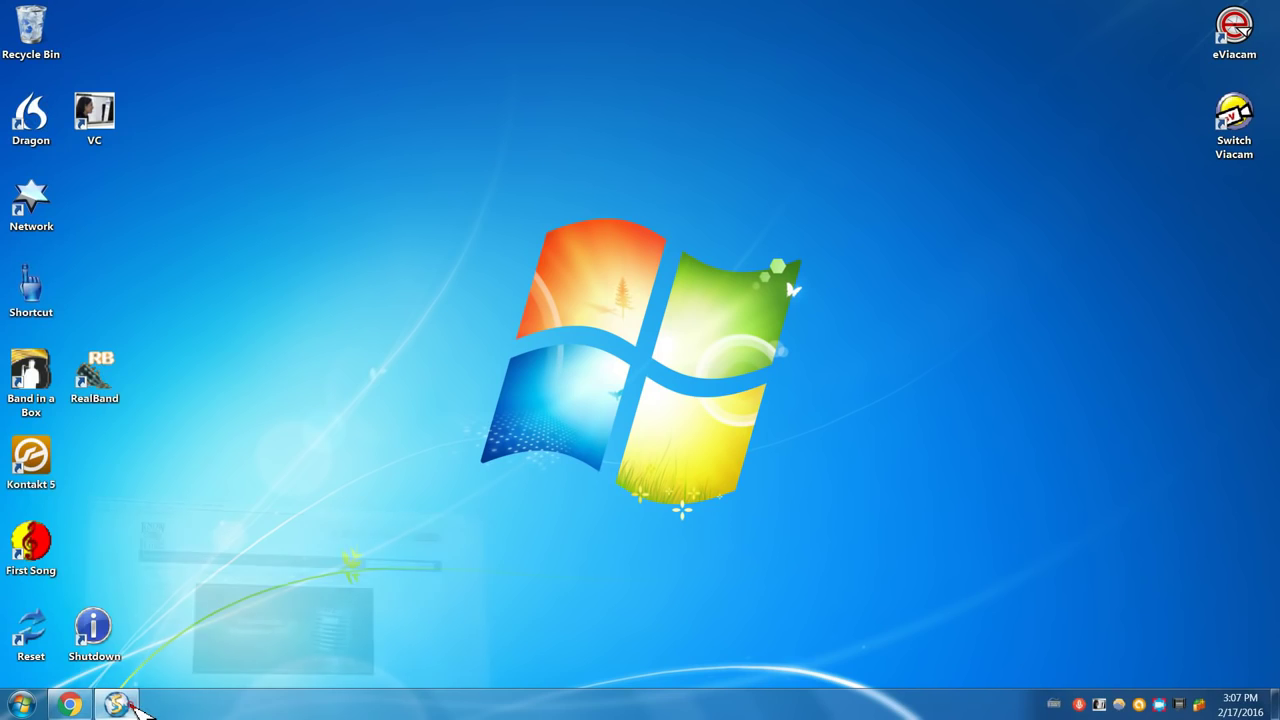
Show the pcbyvoice SpeechStart+ page in Internet Explorer, then bring the VoiceComputer homepage forward
left_click(117, 705)
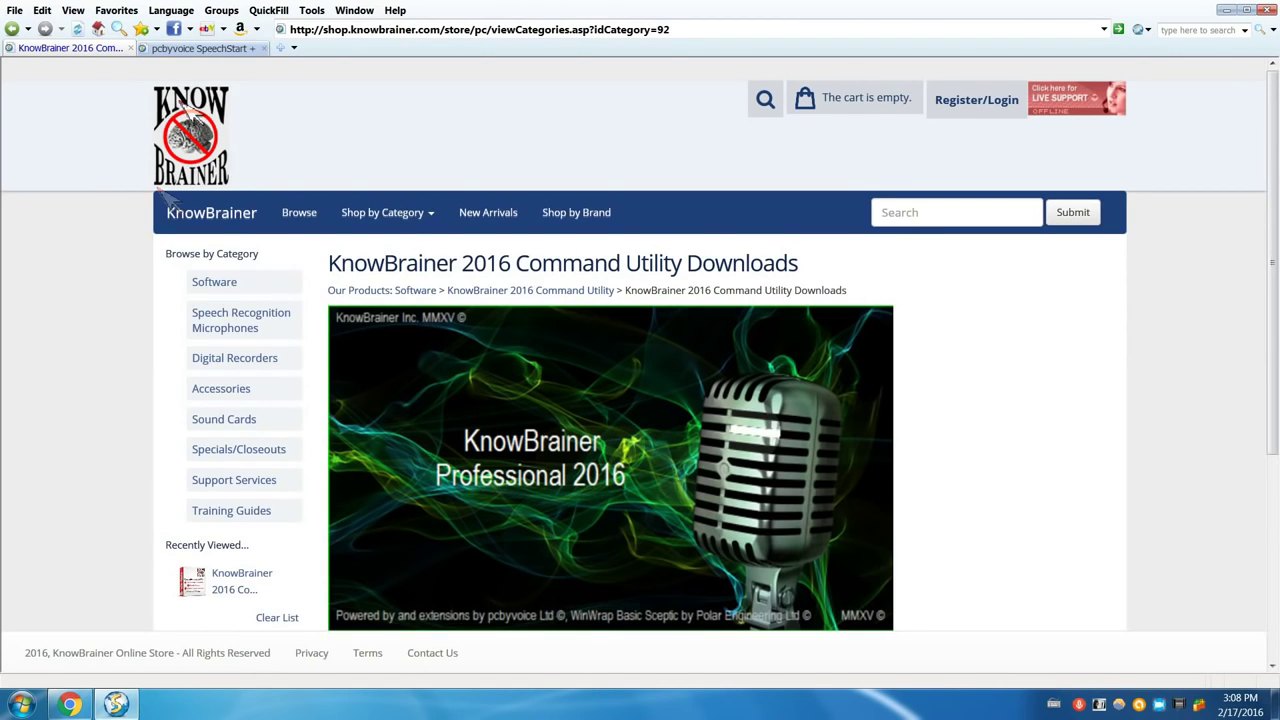
left_click(178, 49)
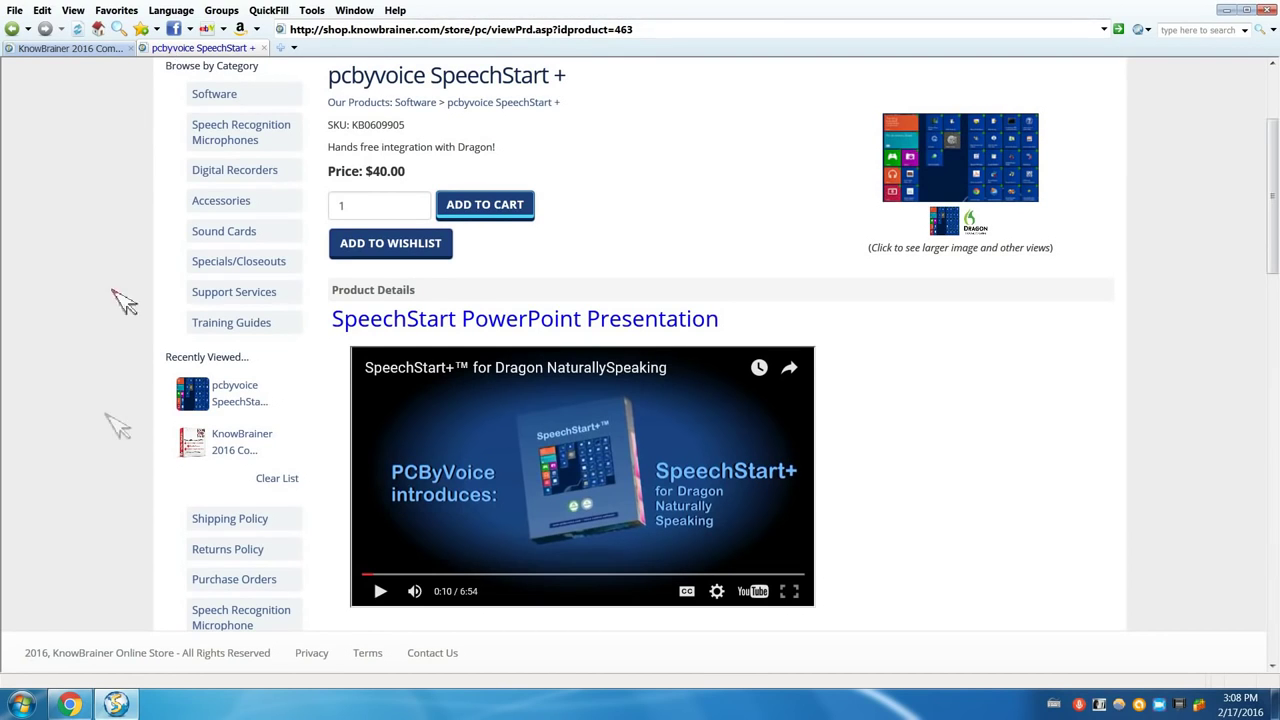
left_click(76, 708)
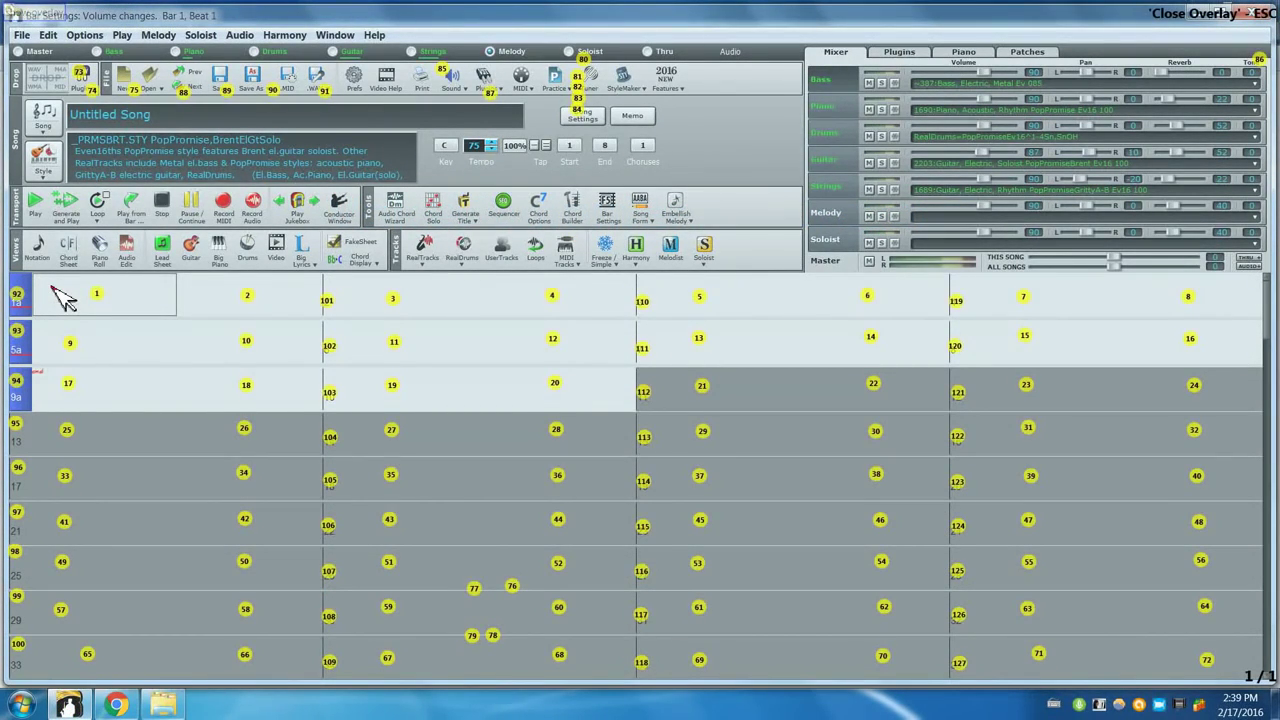
Enter the chords A, D, G and C in bars 1–4
left_click(96, 293)
type("Am")
left_click(394, 300)
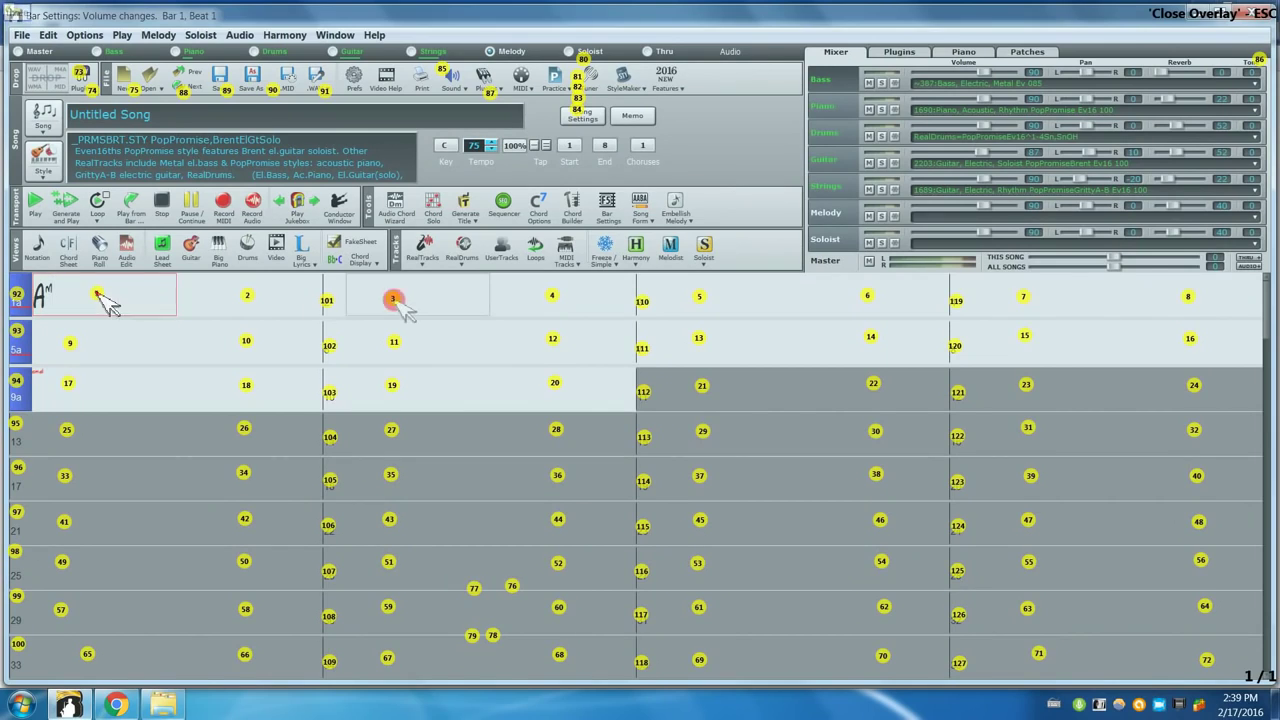
type("D")
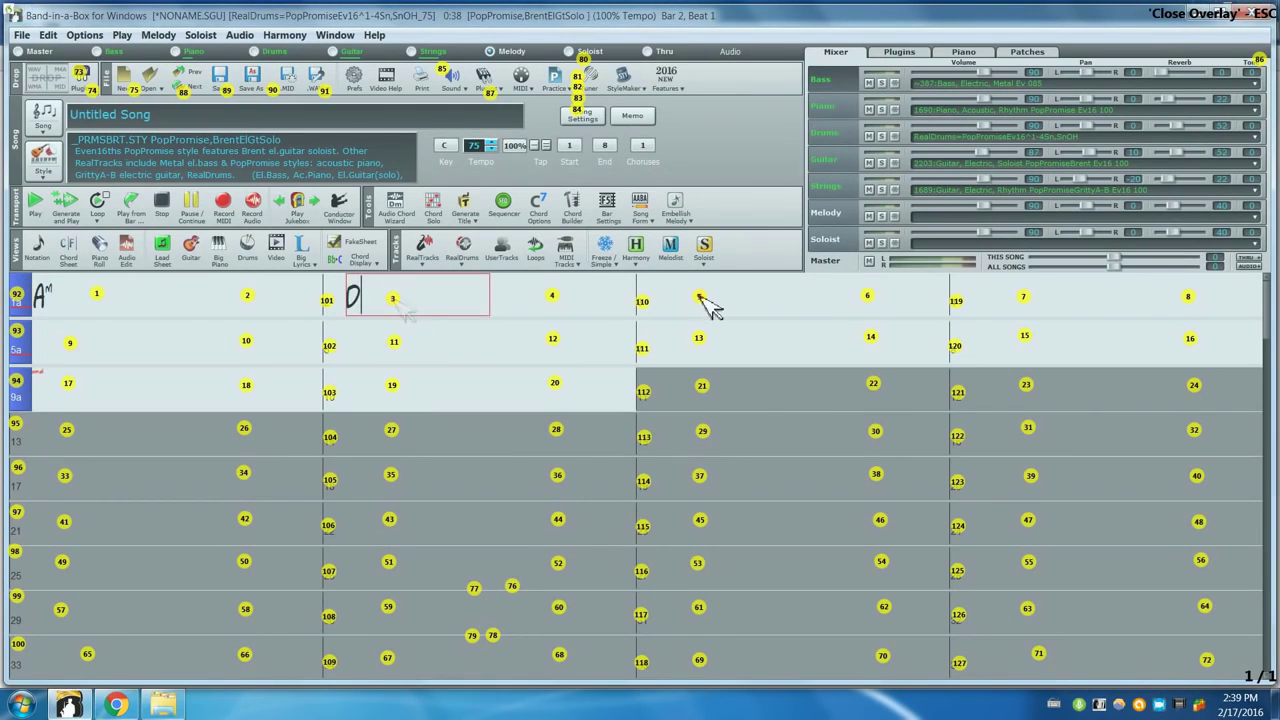
left_click(700, 299)
type("G")
left_click(1023, 297)
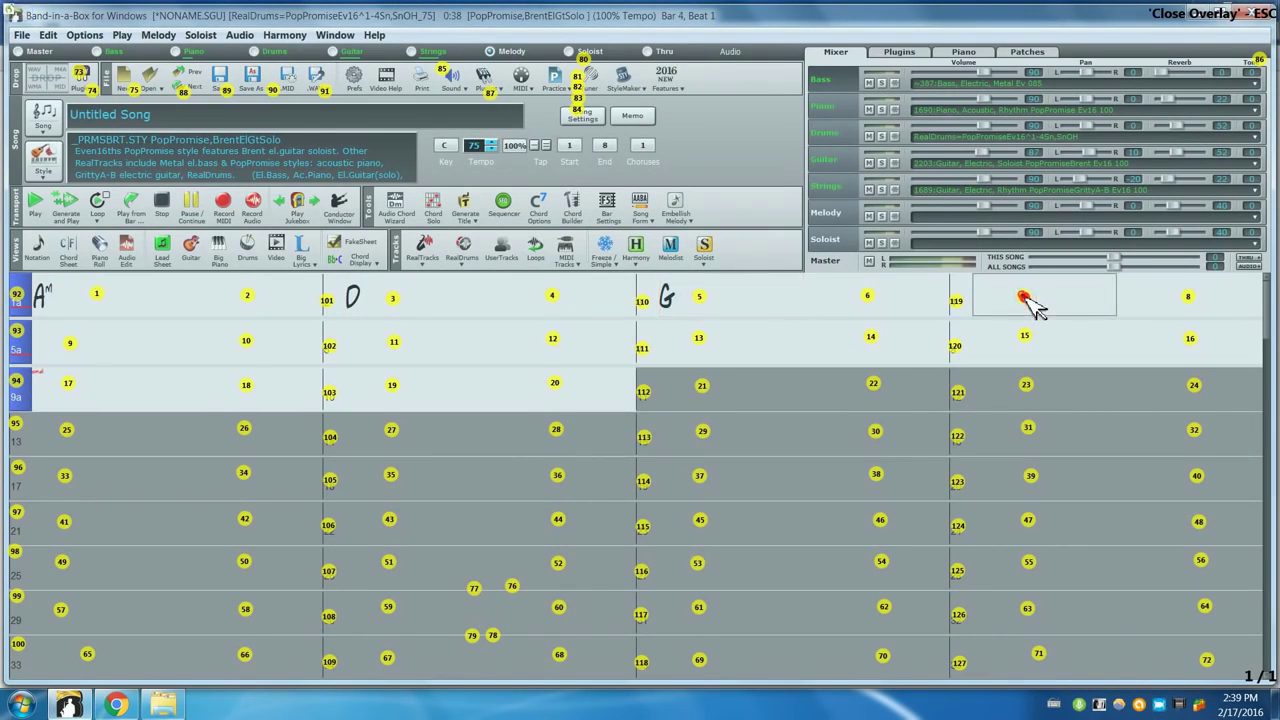
type("C")
Enter Am, D, G, C in bars 5–8 and G in bar 9, marking bar 5 as part b
left_click(70, 343)
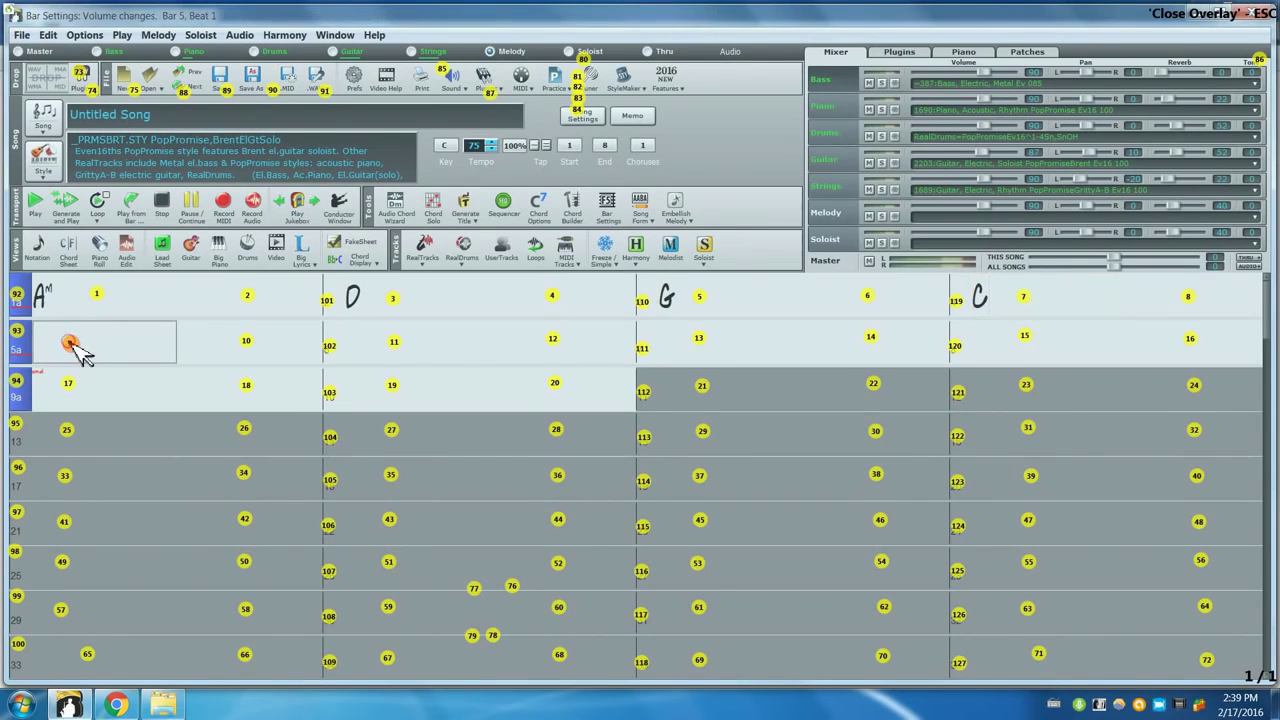
type("Am")
left_click(393, 342)
type("D")
left_click(699, 342)
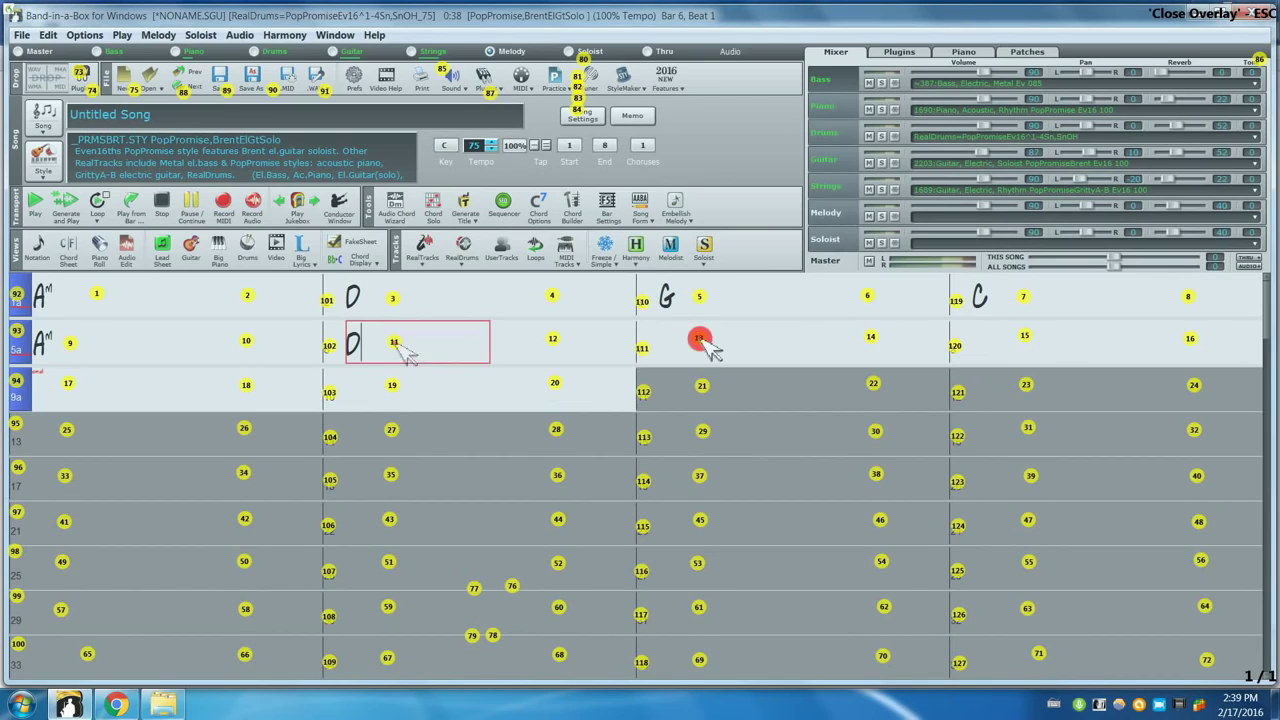
type("G")
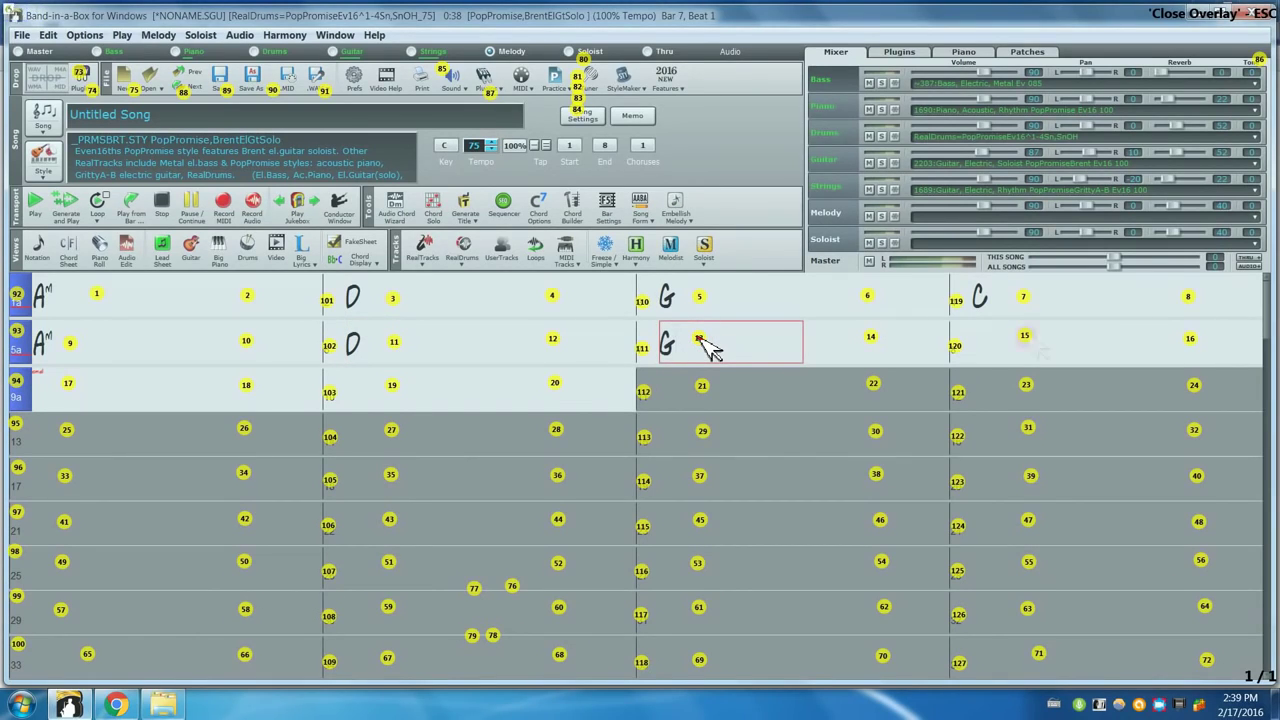
left_click(1027, 340)
type("C")
left_click(70, 385)
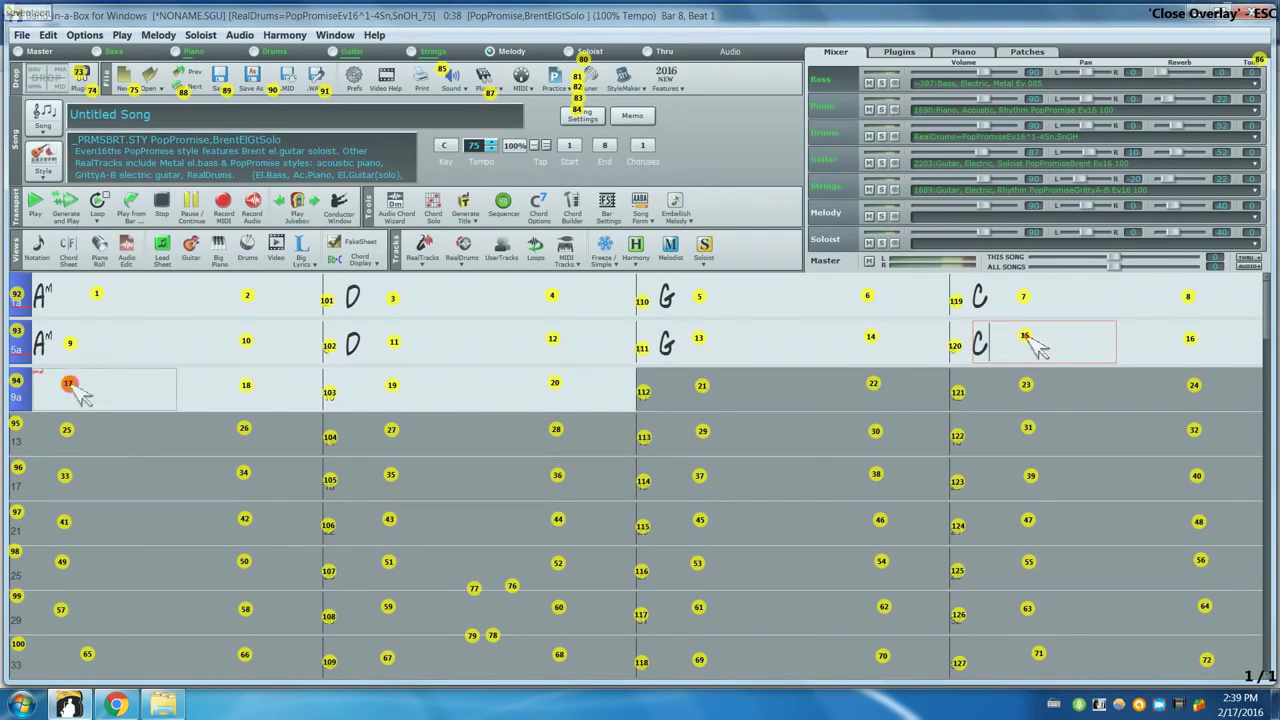
type("G")
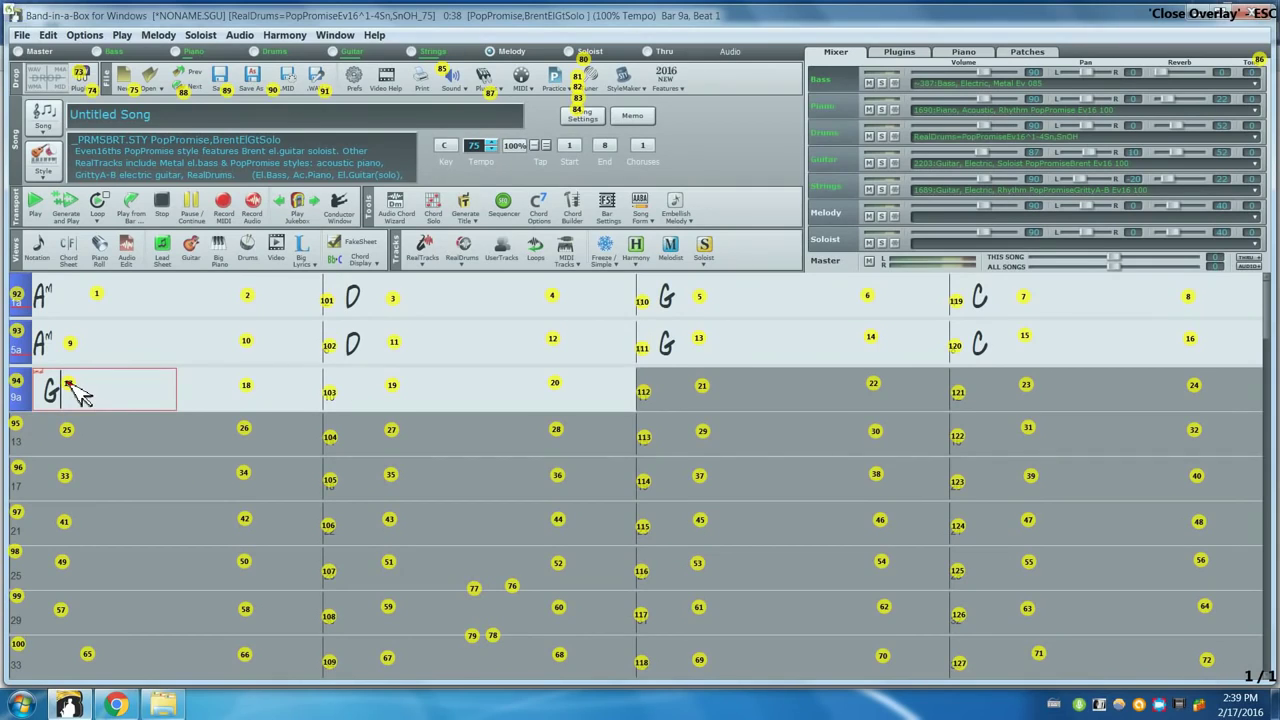
left_click(16, 331)
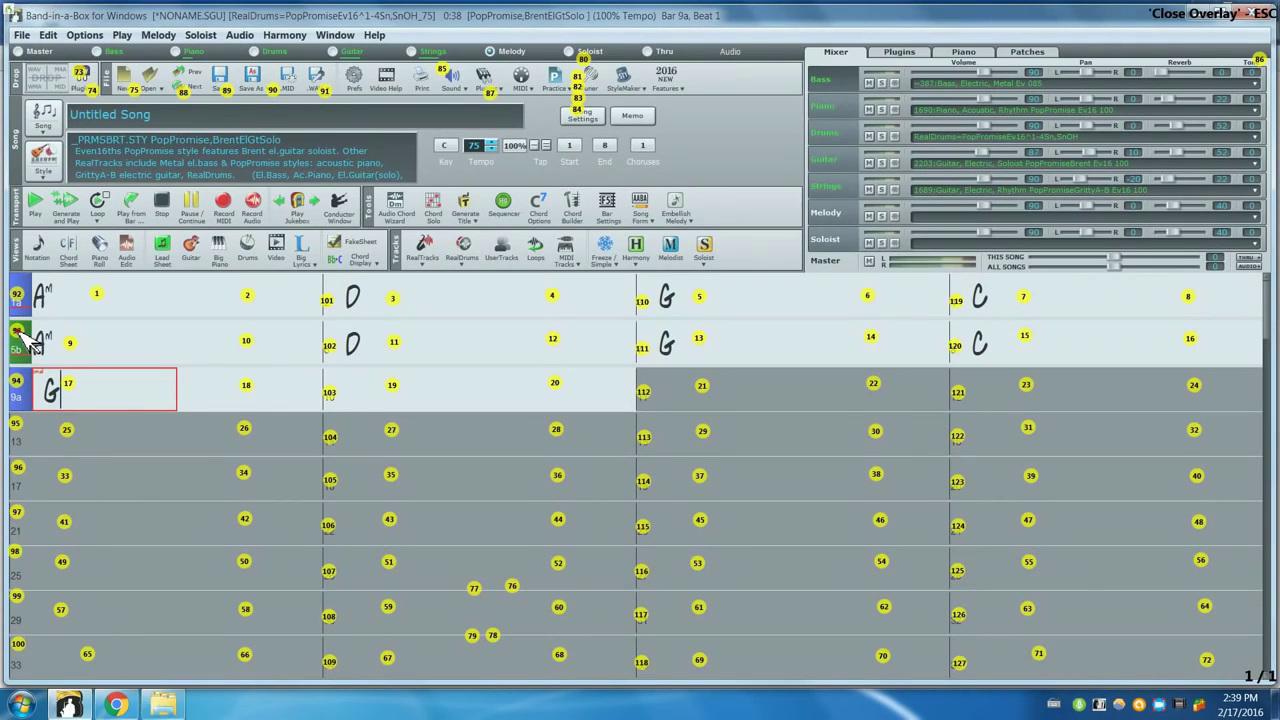
Generate and play an arrangement of the Am–D–G–C progression
left_click(68, 203)
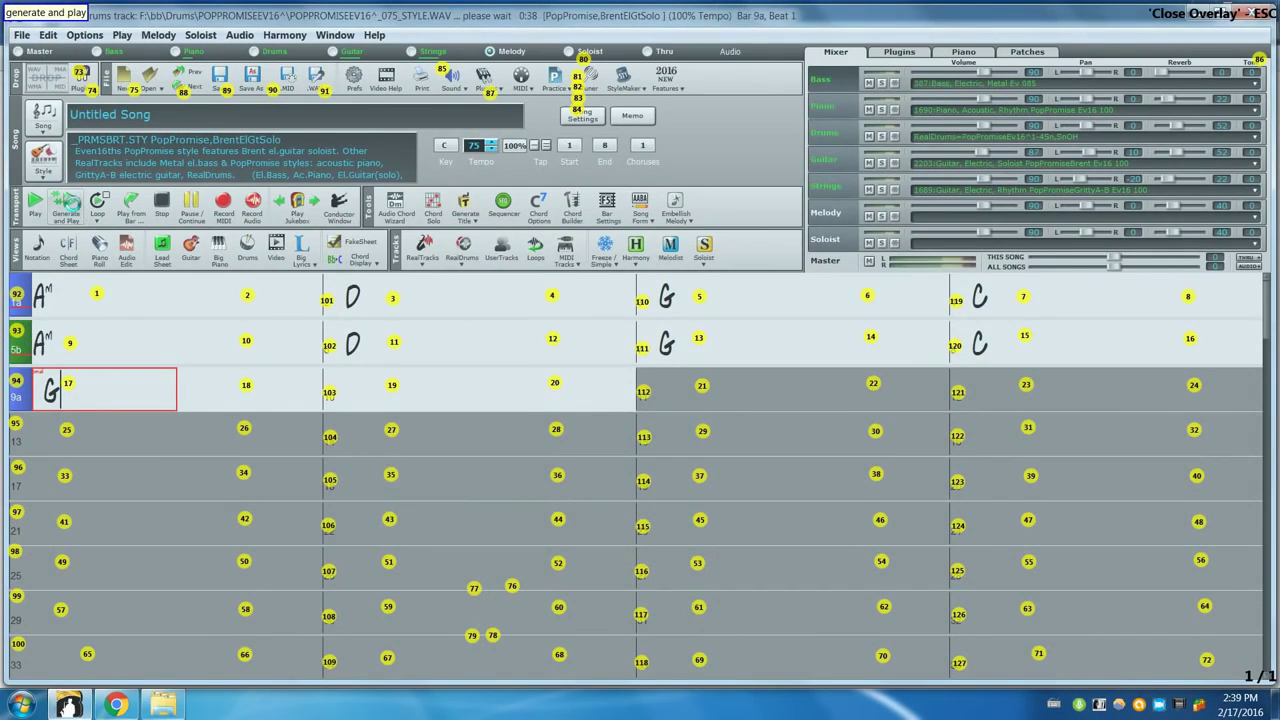